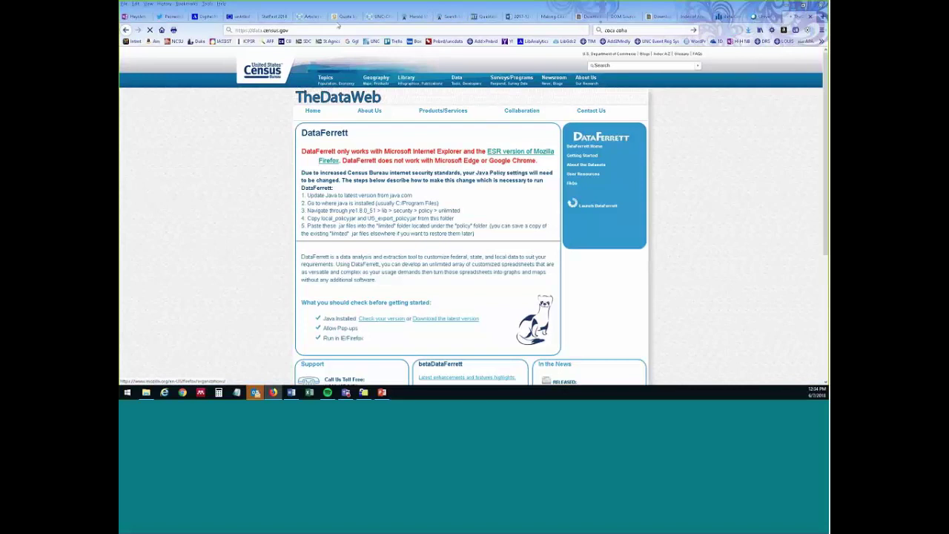
Load the data.census.gov website in place of the DataFerrett page
click(334, 30)
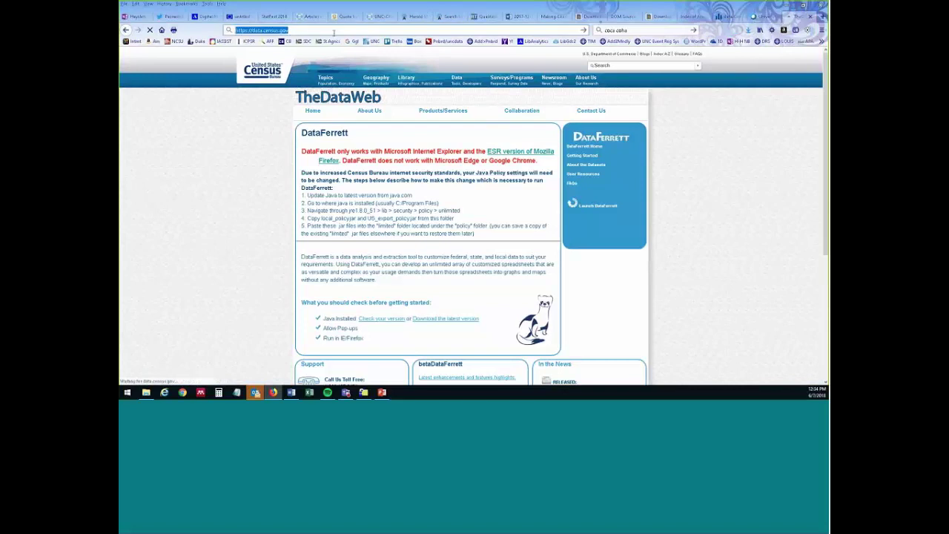
key(Return)
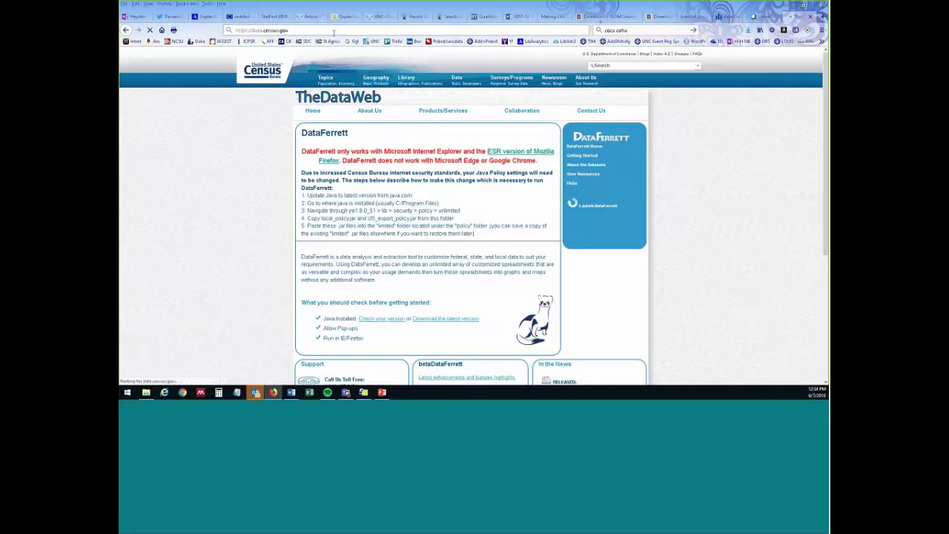
click(333, 30)
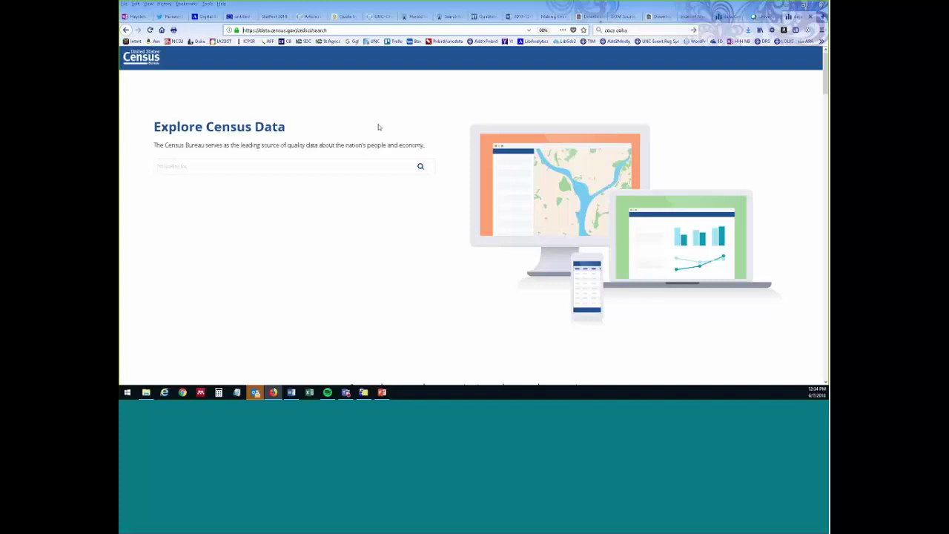
Search the census data for "race income" from the Explore Census Data page
click(347, 169)
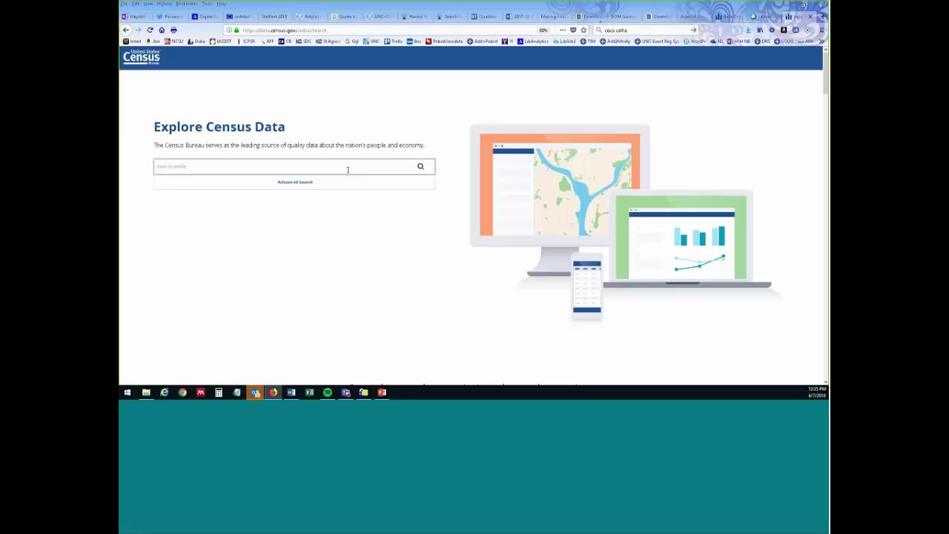
click(340, 164)
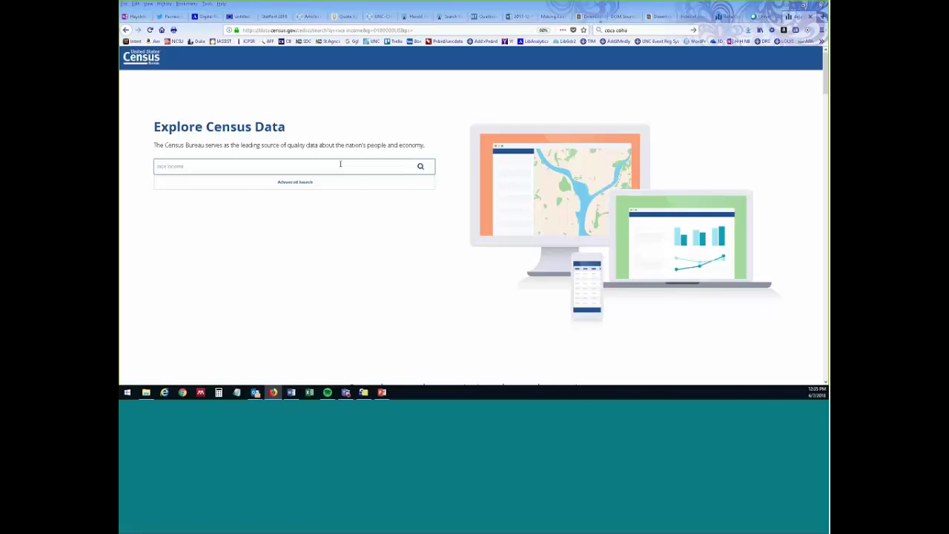
click(424, 167)
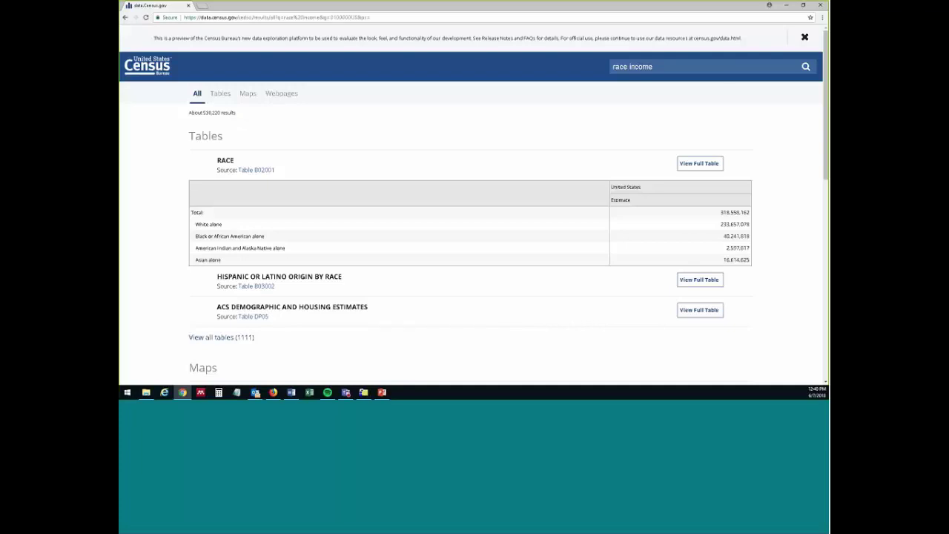
Open the full list of tables for the race income search and examine the available table titles
click(245, 339)
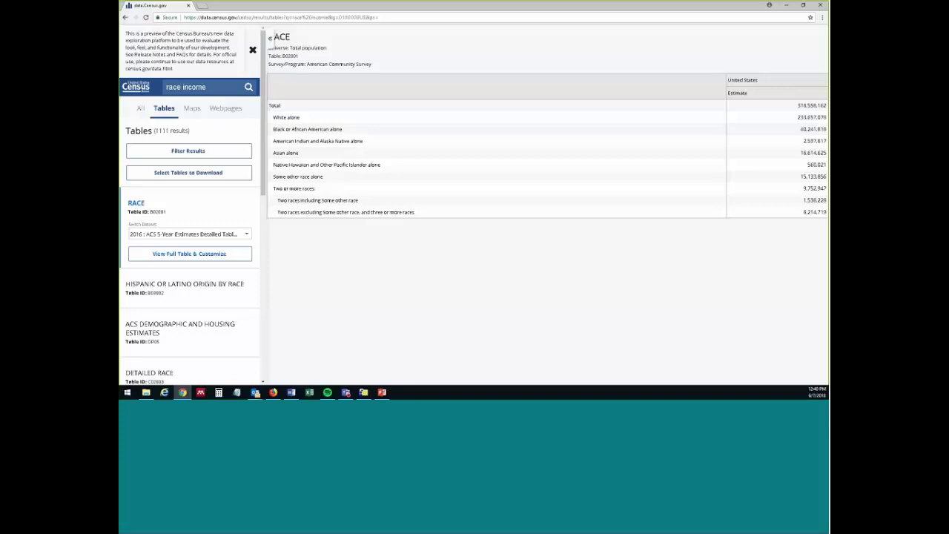
scroll(212, 255, down, 1)
scroll(212, 255, down, 5)
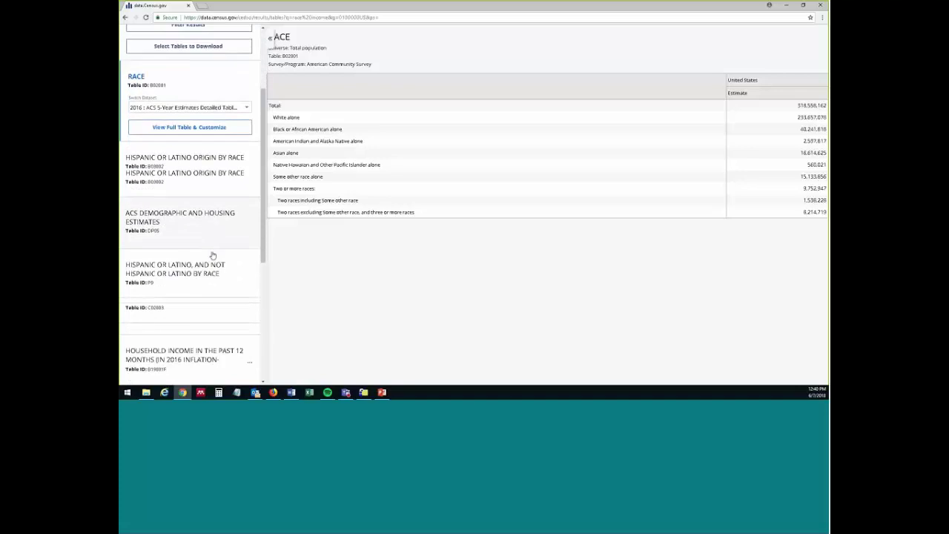
scroll(212, 255, down, 3)
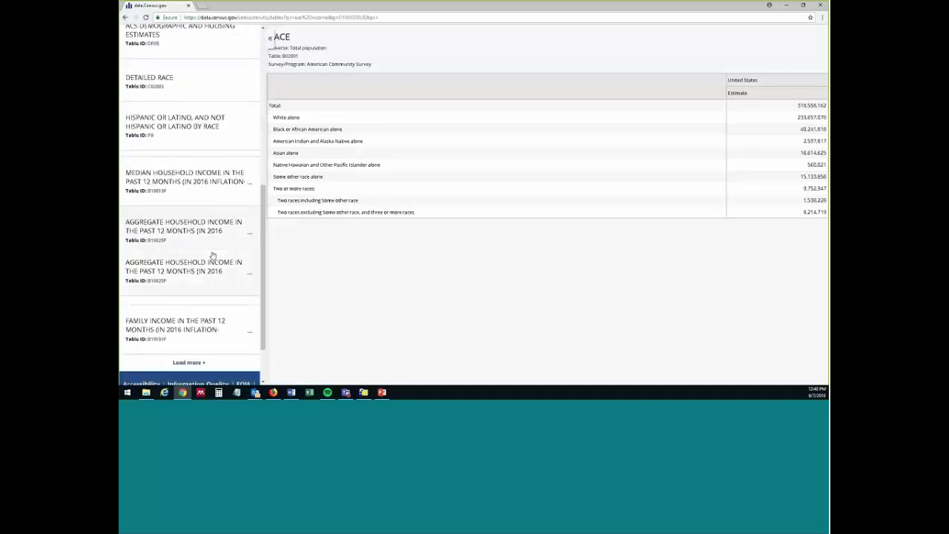
scroll(213, 255, up, 3)
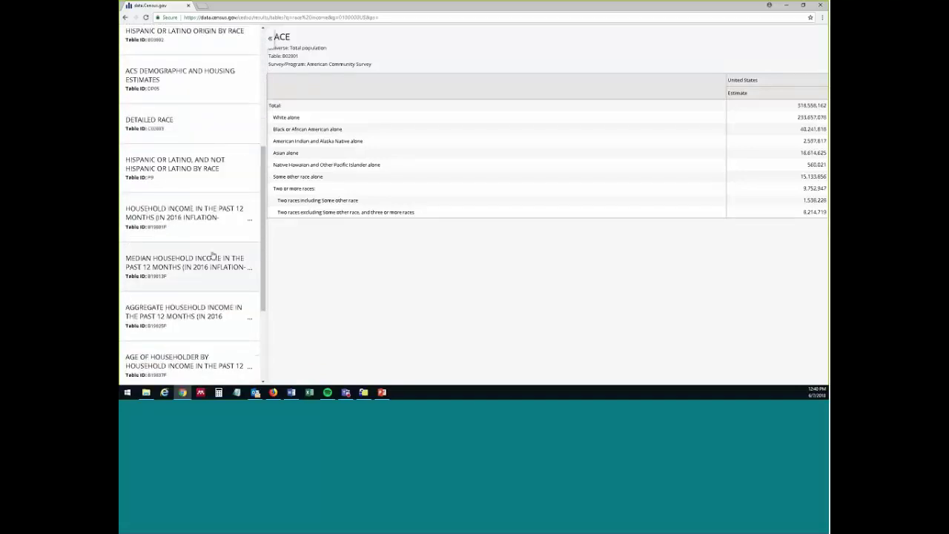
scroll(212, 255, up, 4)
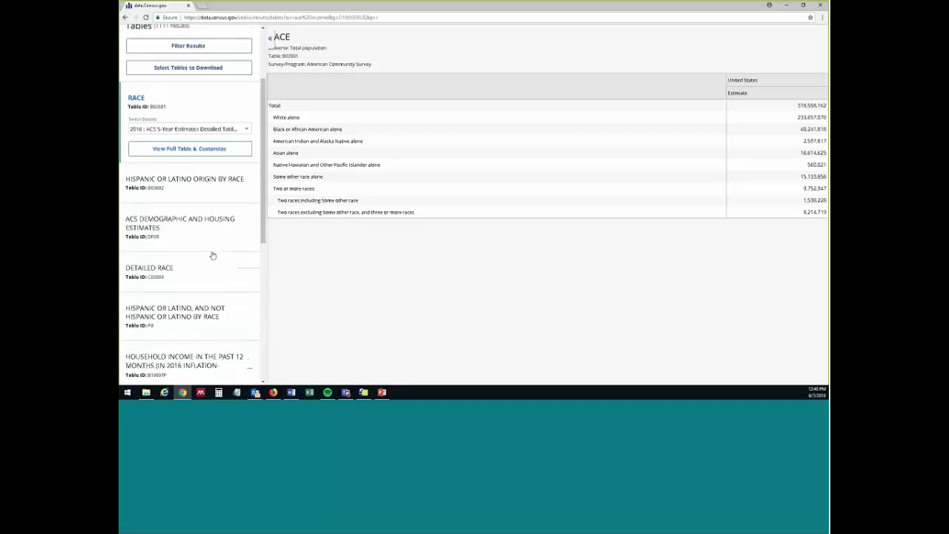
scroll(212, 255, up, 3)
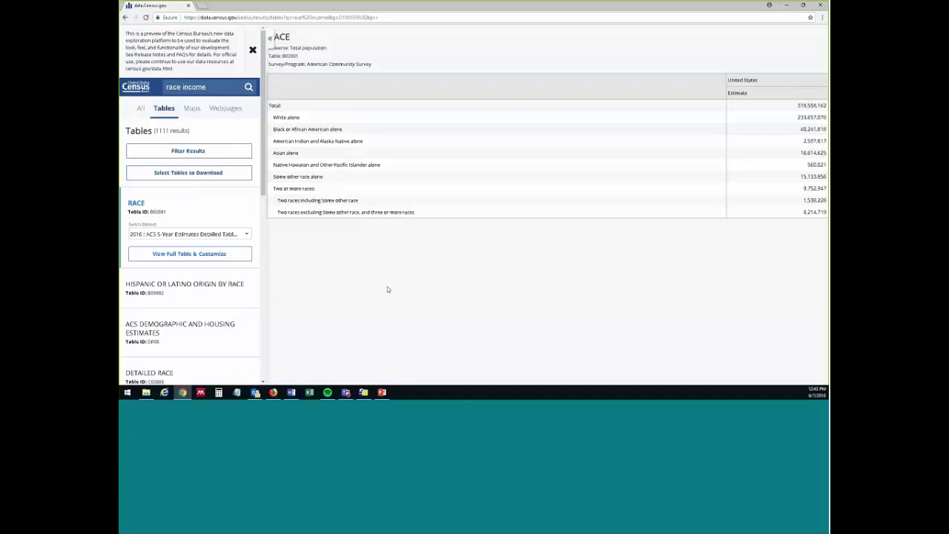
Return to the Explore Census Data page and change the search to "black income"
key(alt+Left)
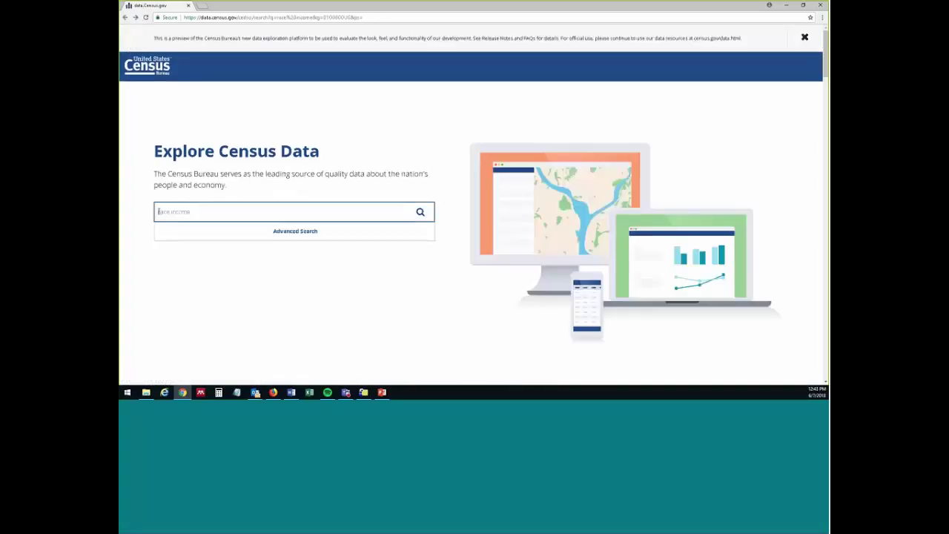
key(ctrl+shift+Right)
key(BackSpace)
text(ho)
key(Return)
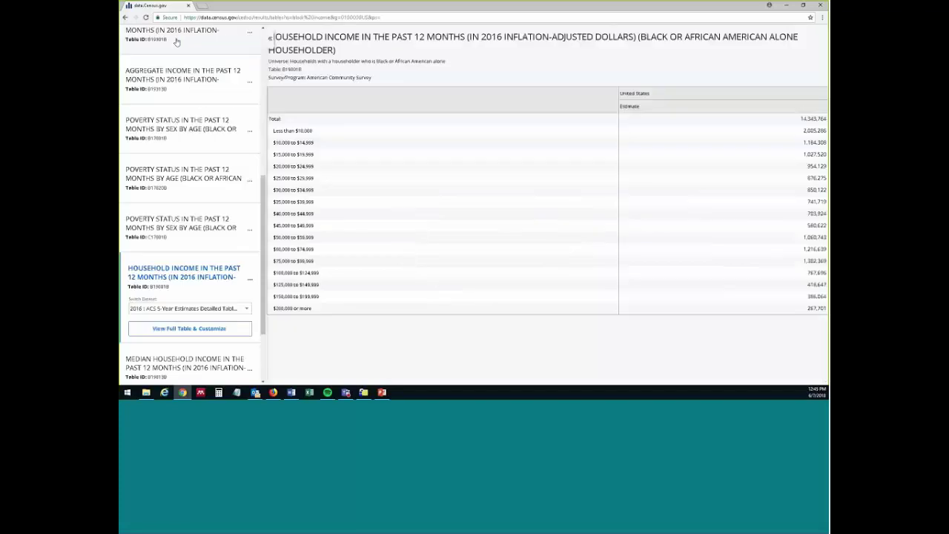
Go back to the Explore Census Data page and open the Advanced Search for "black income"
click(126, 16)
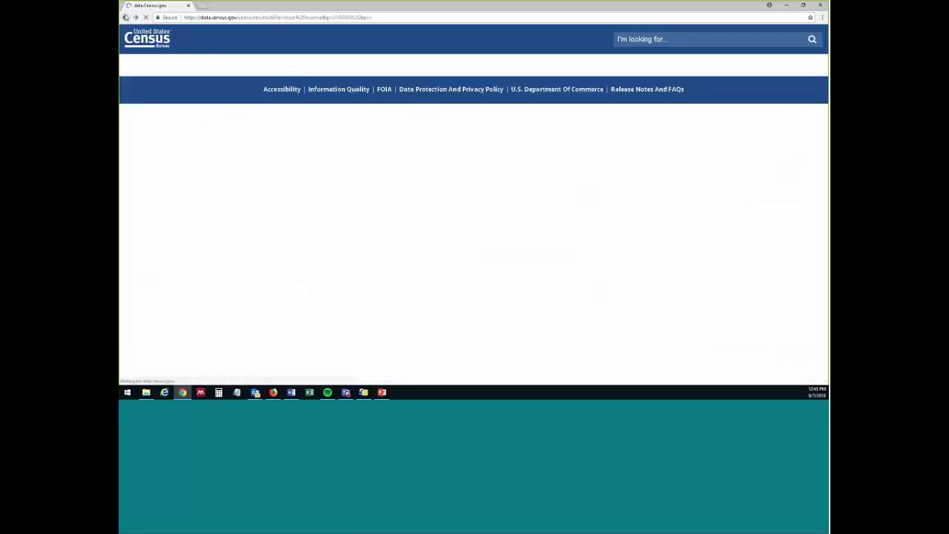
click(126, 16)
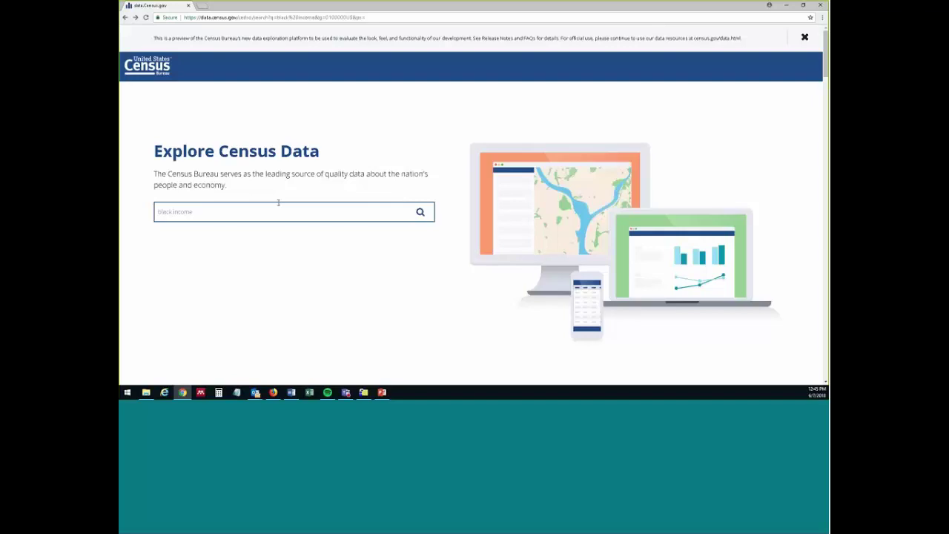
double_click(211, 214)
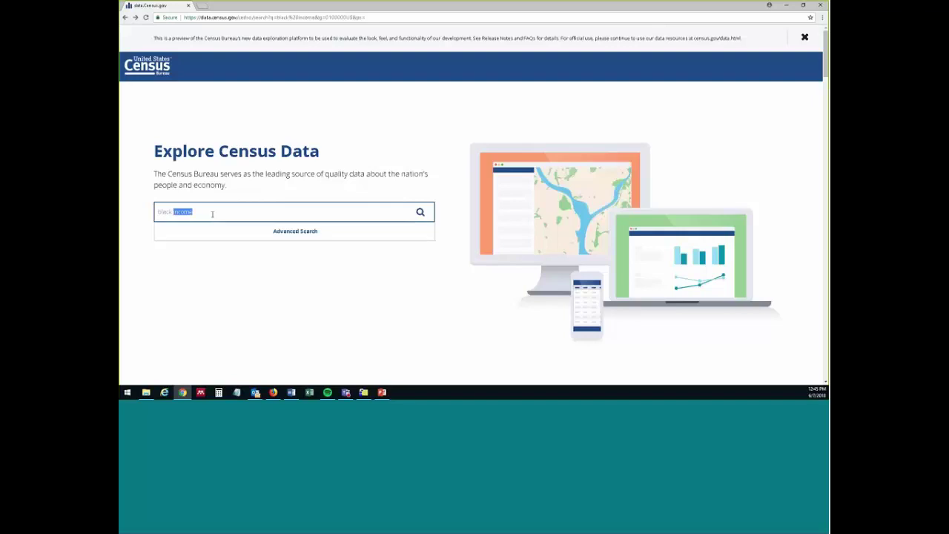
click(273, 229)
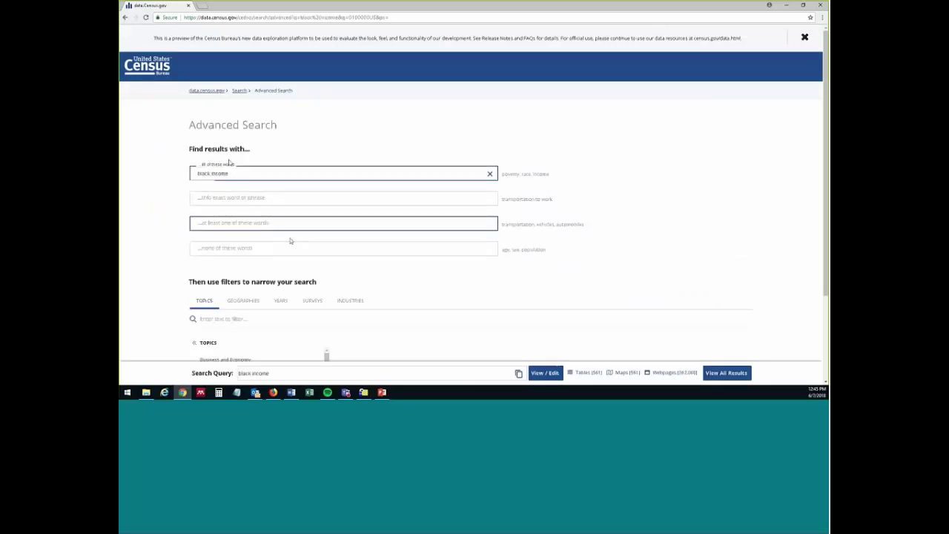
click(211, 172)
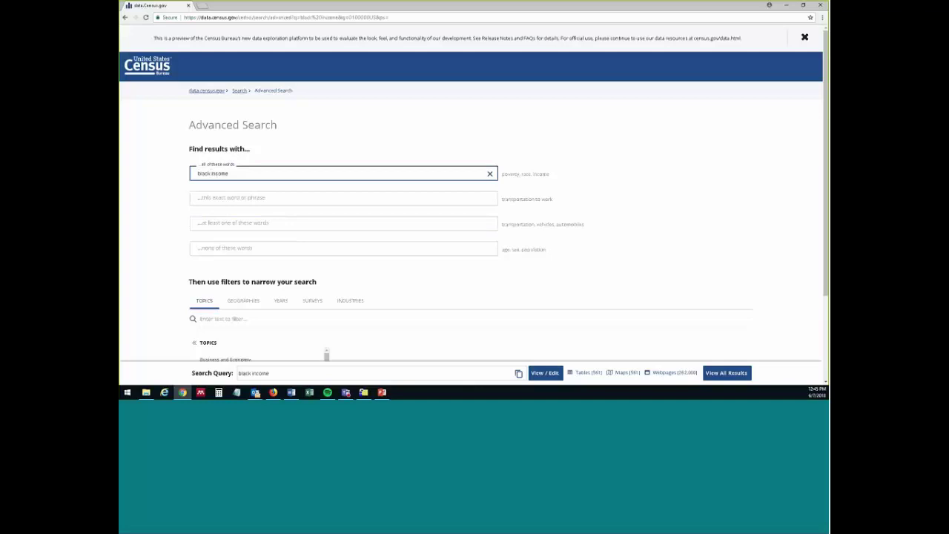
Display the geography filters of the advanced search, down to the State level
scroll(297, 201, down, 3)
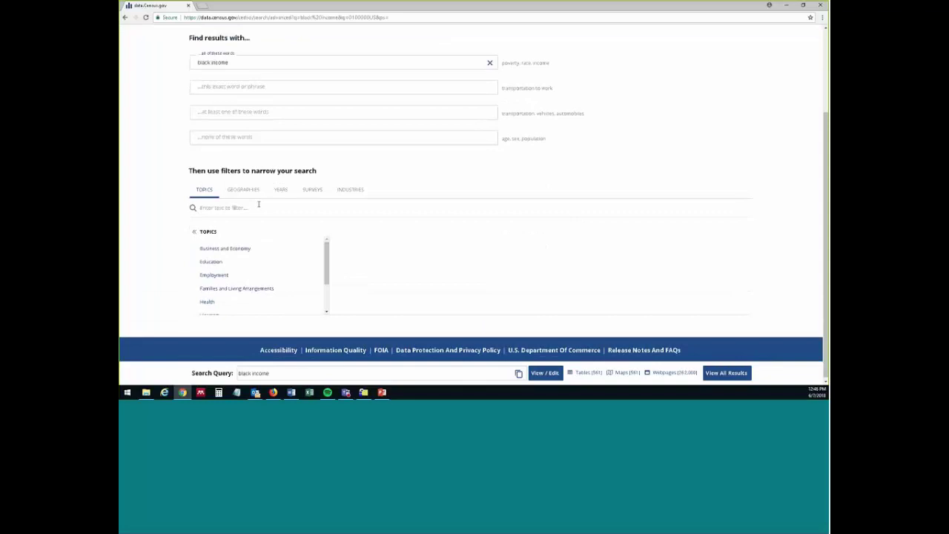
click(264, 113)
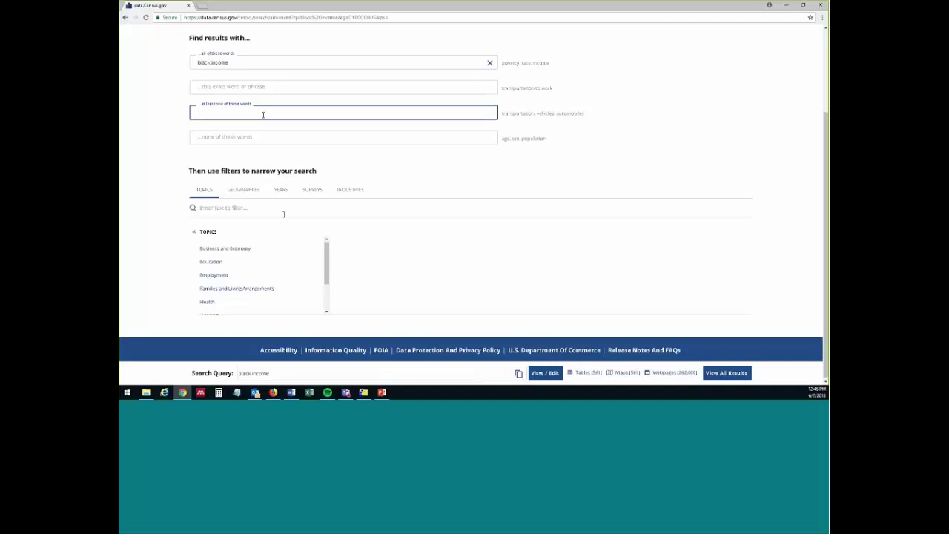
click(244, 190)
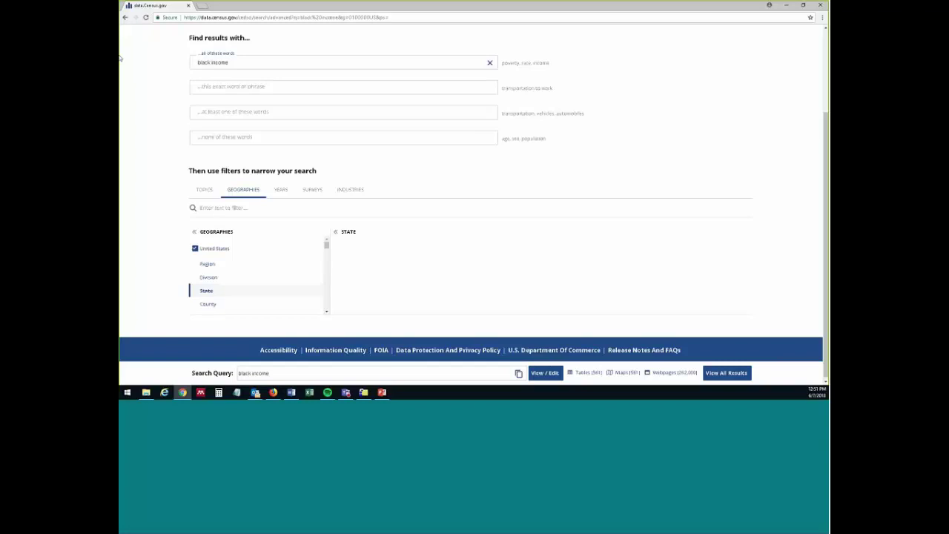
Leave the census site and open the Social Explorer website
click(419, 17)
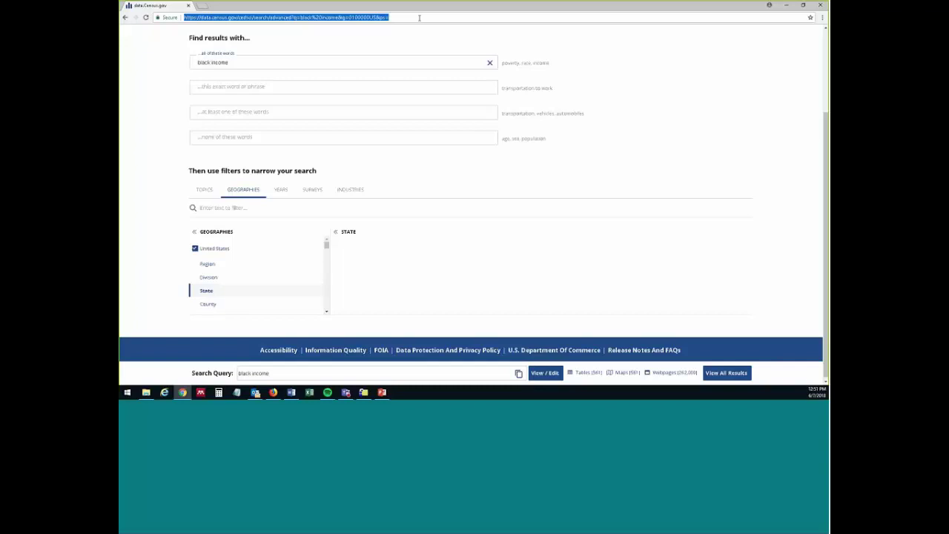
text(socialexplorer)
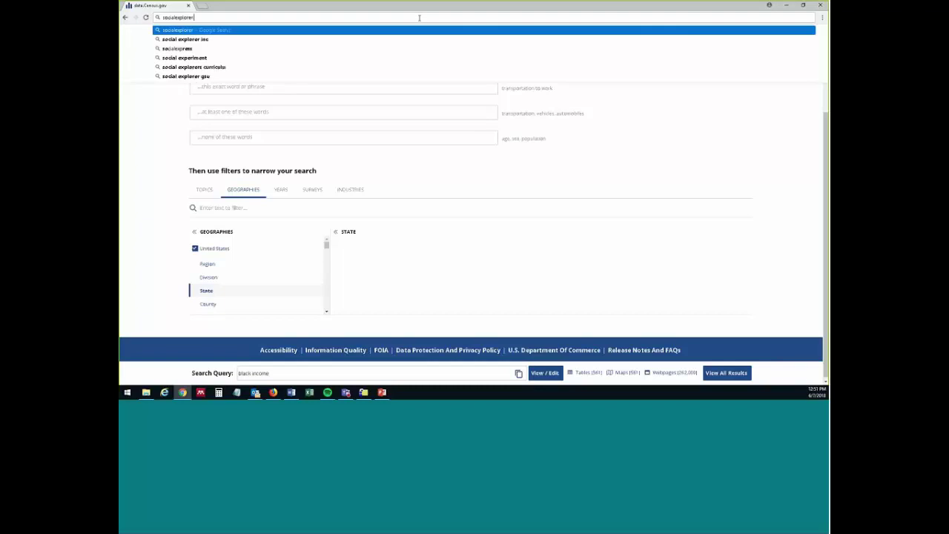
key(Return)
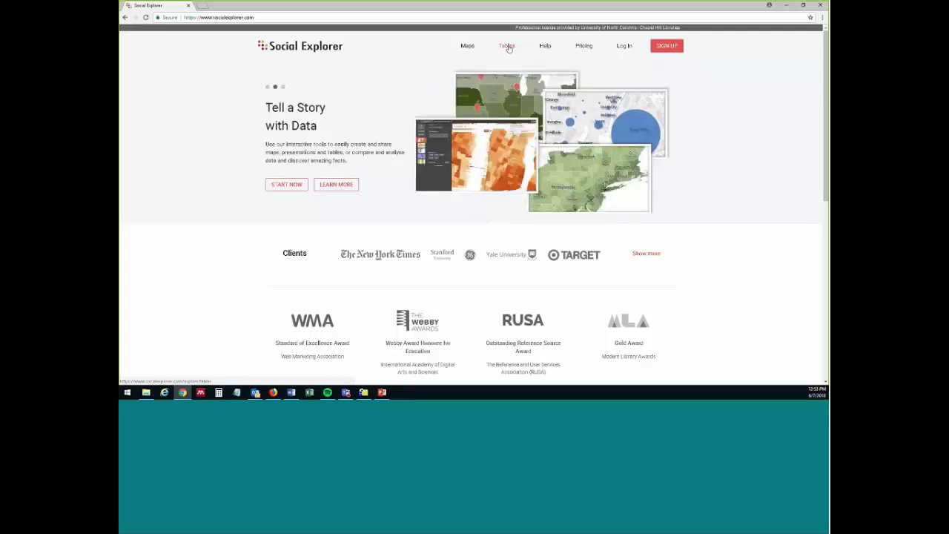
Begin a table report for the American Community Survey (ACS) 2012-2016 (5-Year Estimates)
click(509, 47)
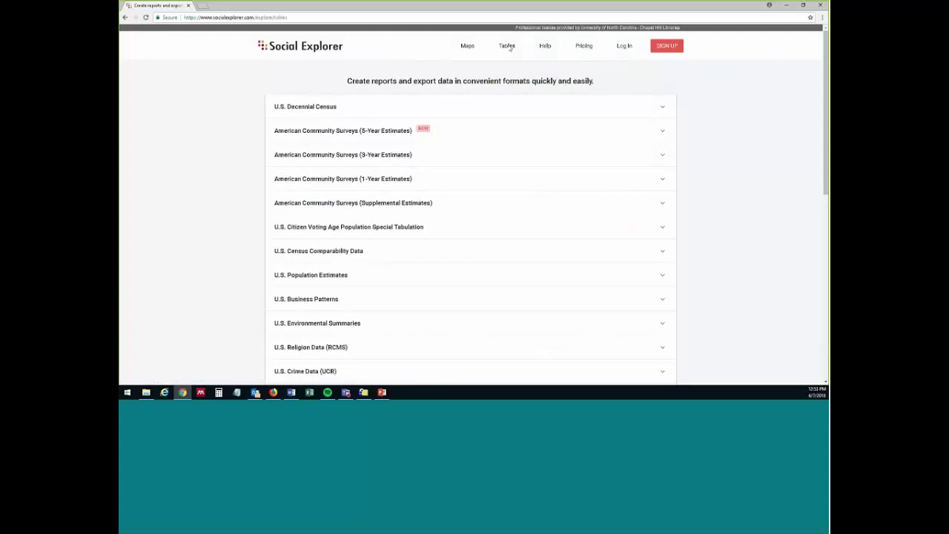
click(393, 134)
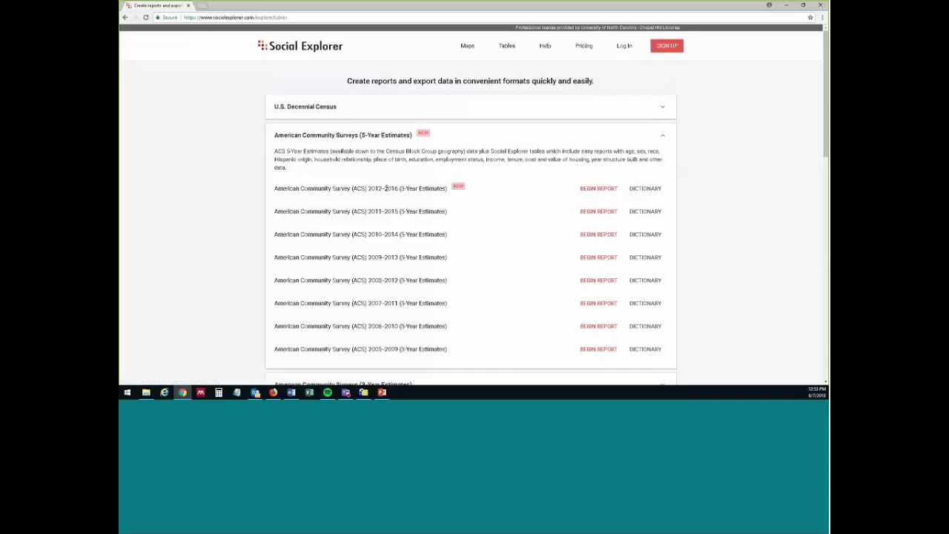
click(595, 189)
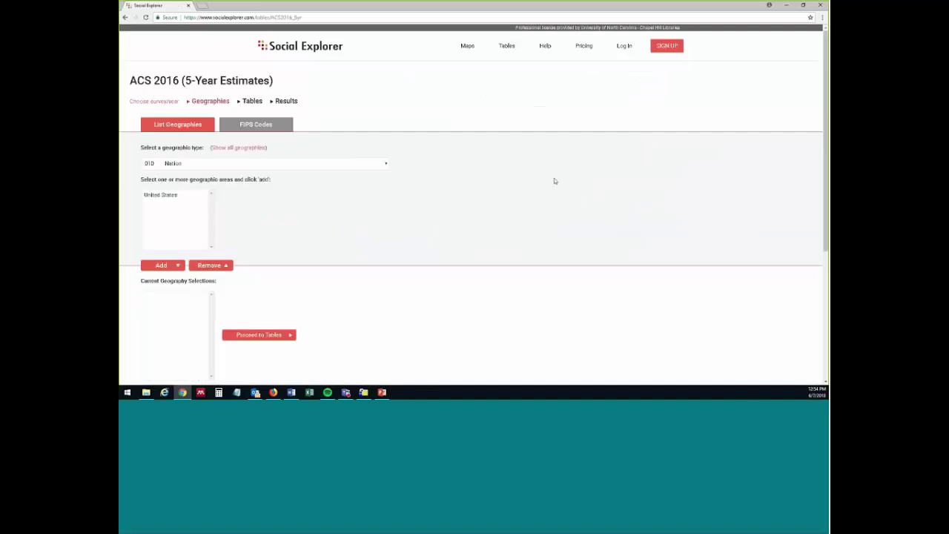
Set the geographic type to State and add Minnesota, Montana, Nevada and New Hampshire to the geography selections
click(387, 164)
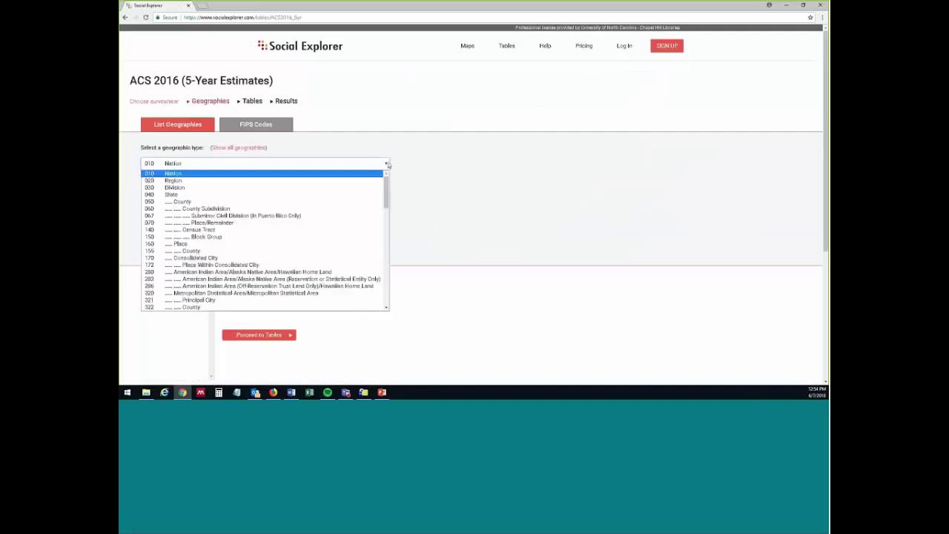
click(344, 194)
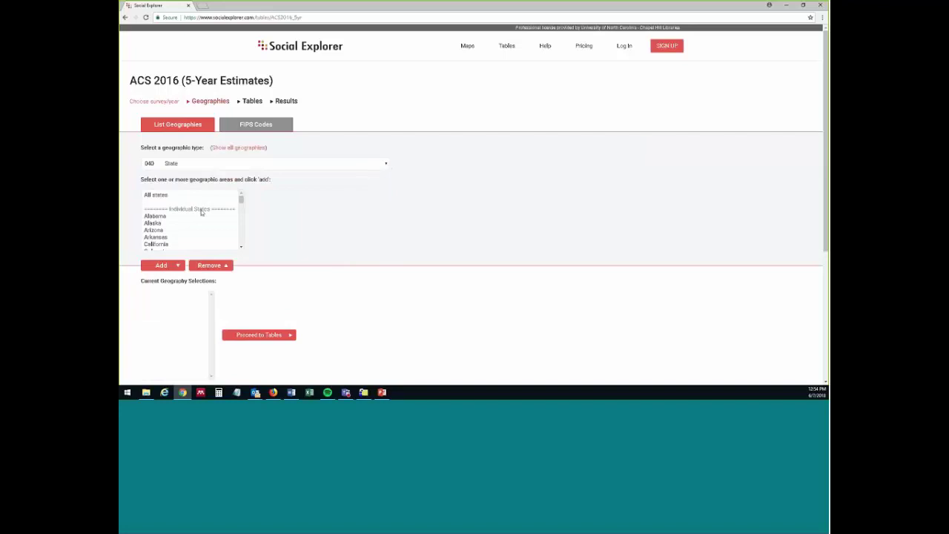
scroll(167, 220, down, 8)
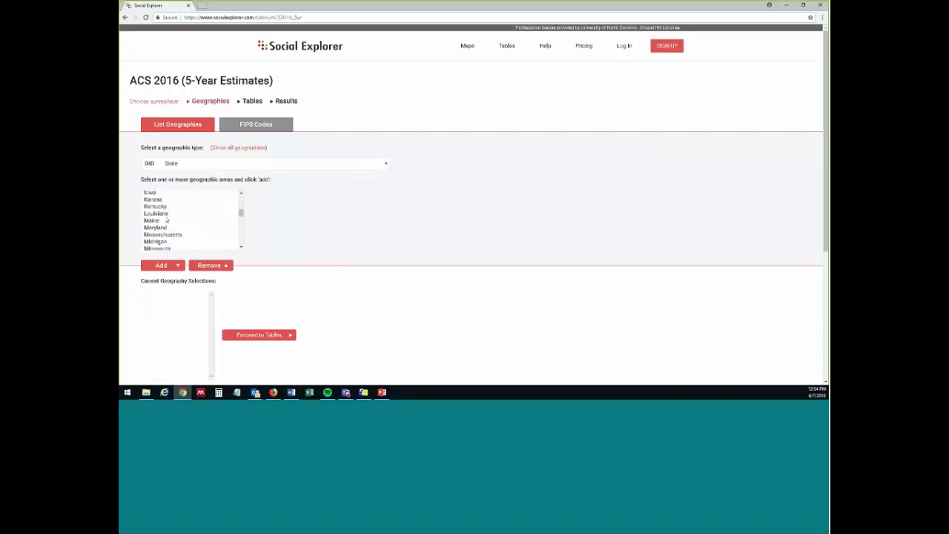
click(165, 214)
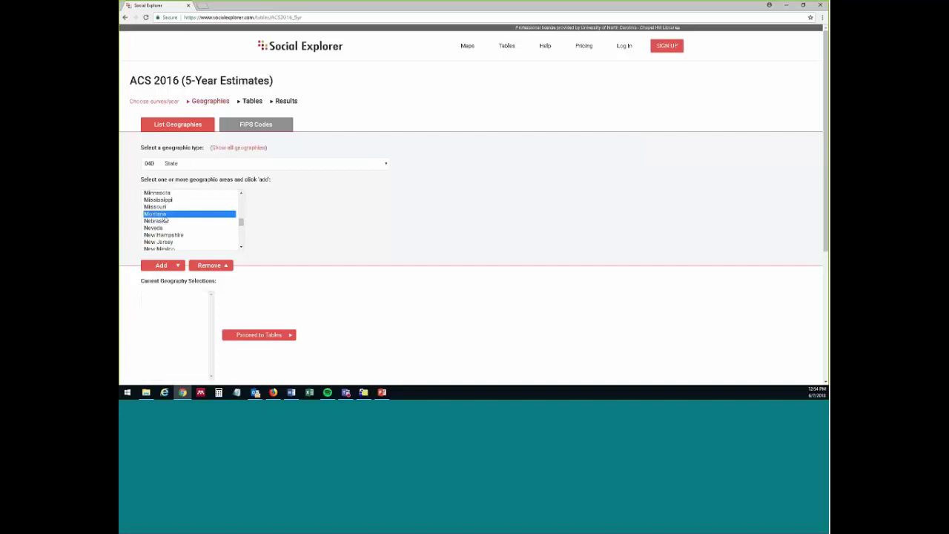
ctrl+click(162, 227)
ctrl+click(158, 234)
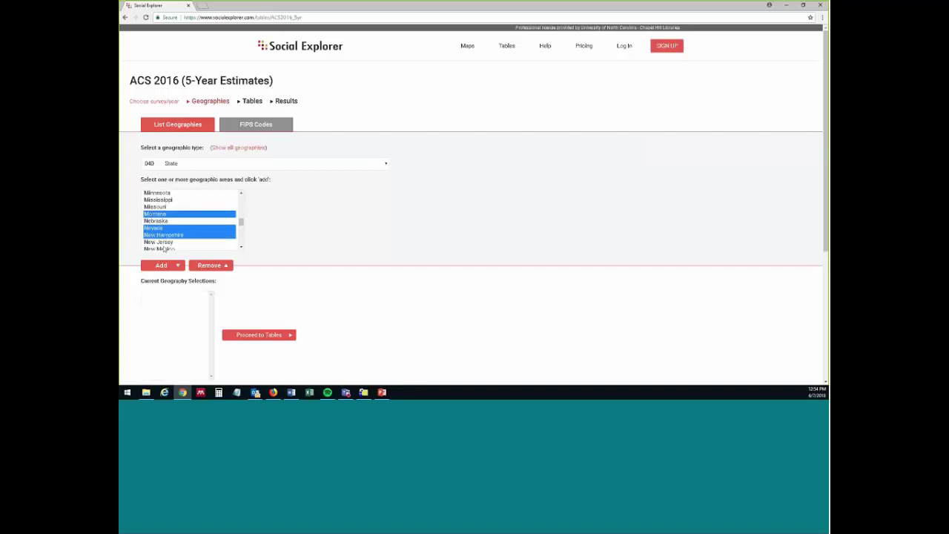
ctrl+click(171, 194)
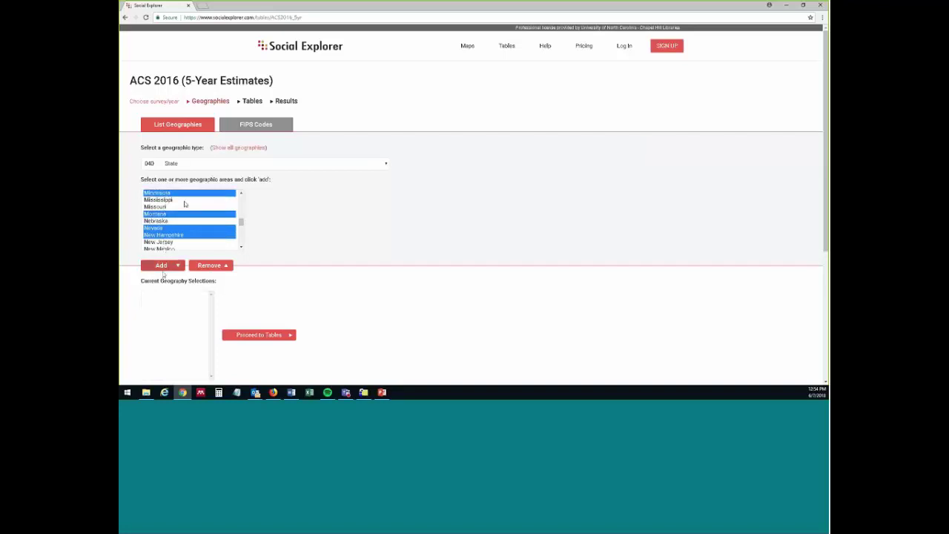
click(163, 269)
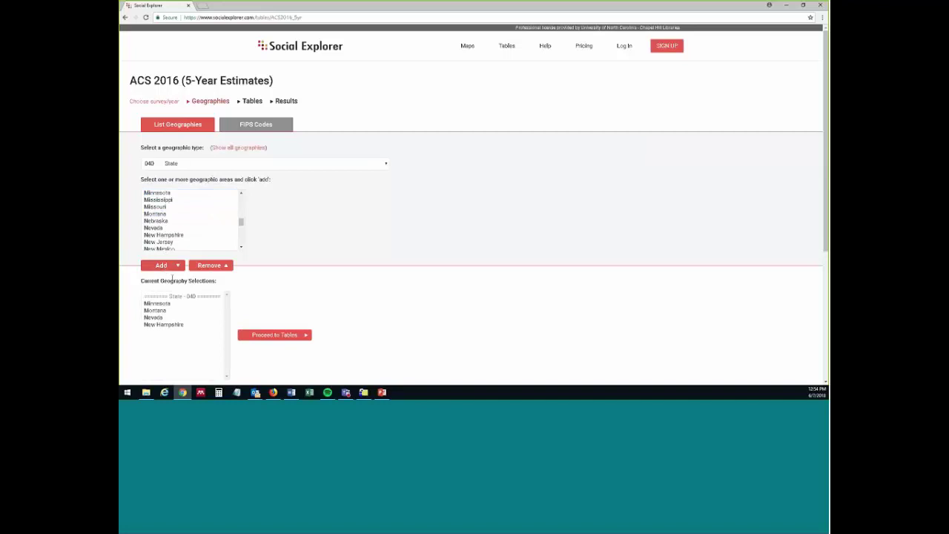
Proceed to table selection for the chosen states and search all datasets for tables by the keyword "income"
click(287, 335)
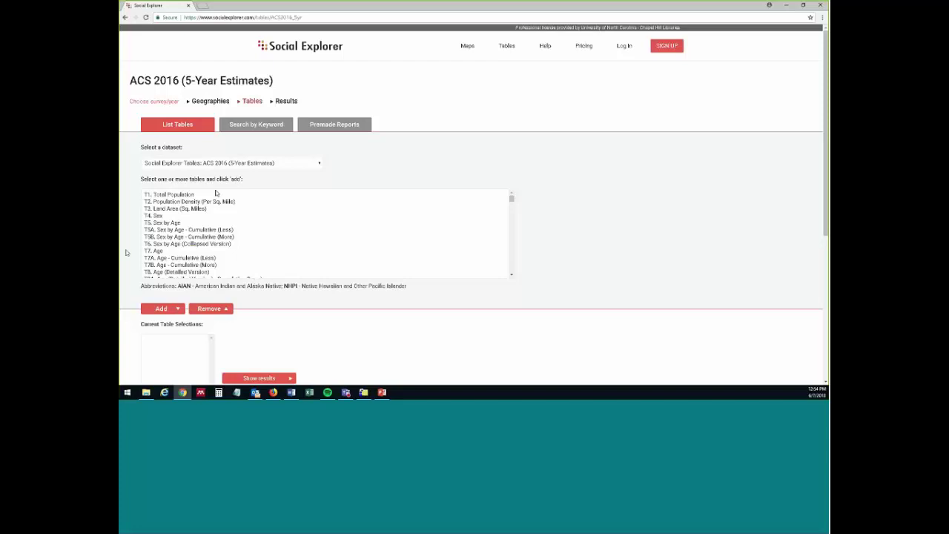
click(168, 165)
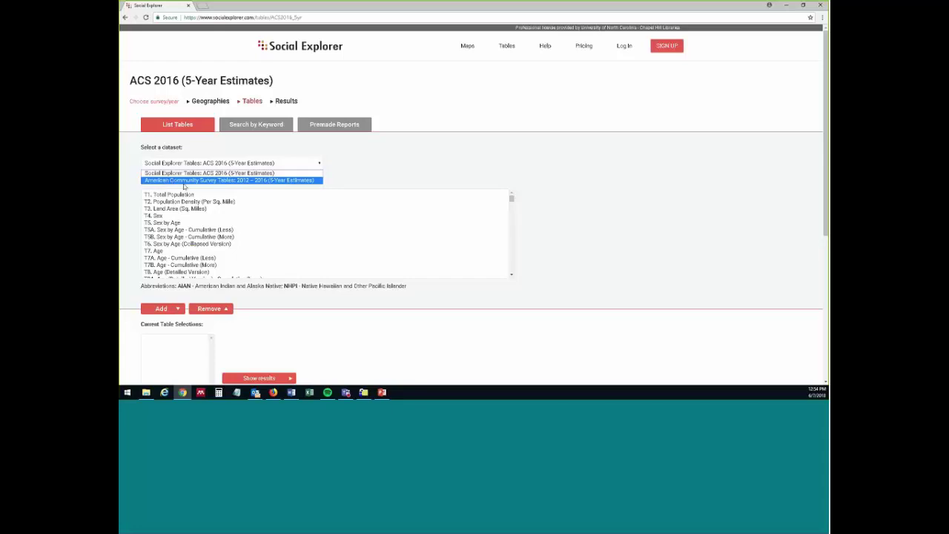
click(280, 148)
click(259, 125)
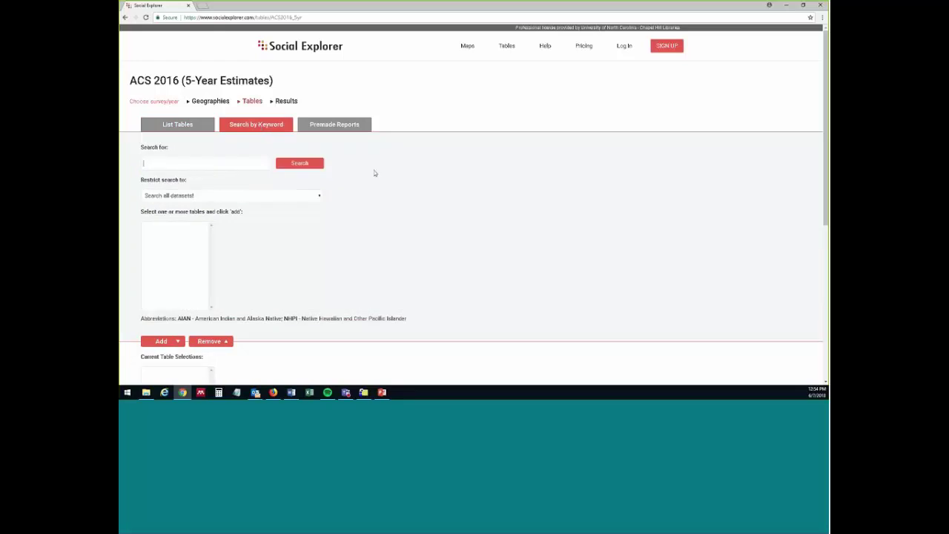
text(income)
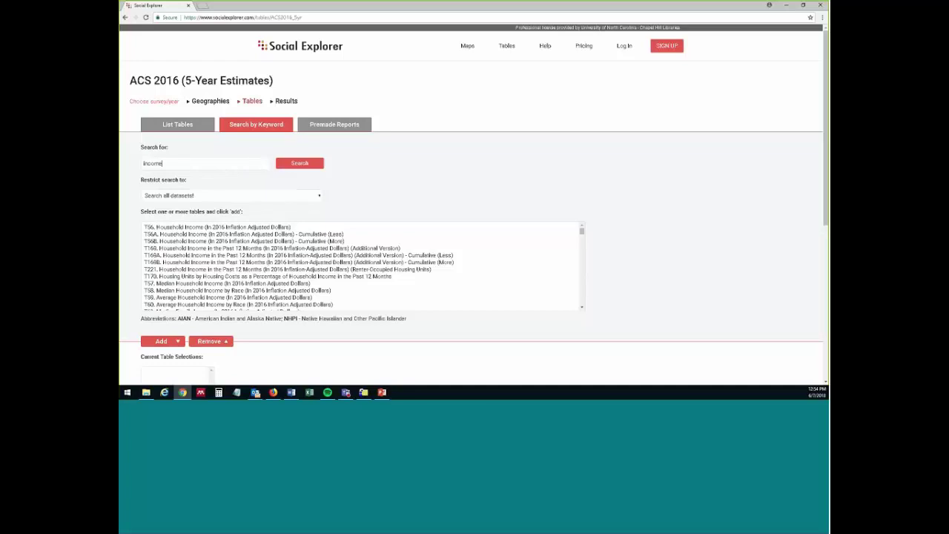
Examine the list of income tables, comparing the Social Explorer T tables with the American Community Survey B tables
scroll(190, 255, down, 3)
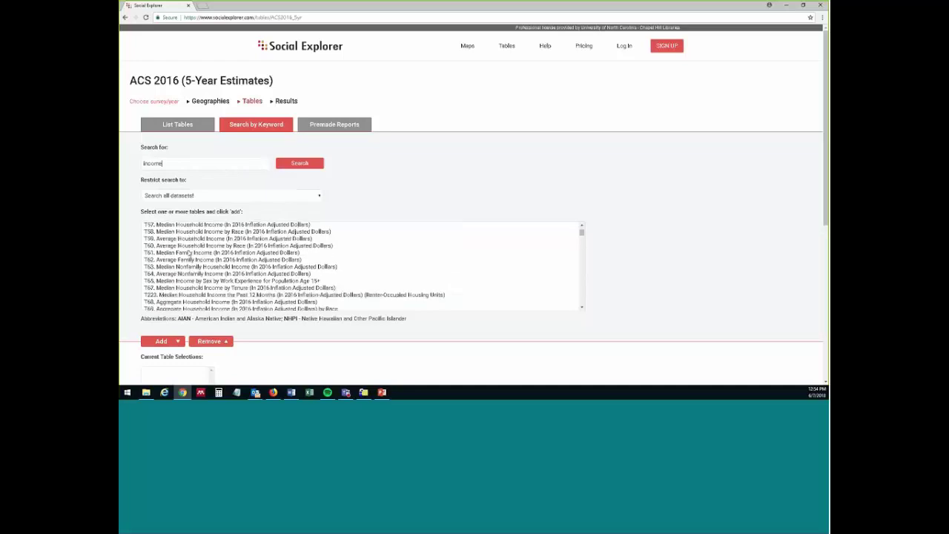
scroll(189, 255, down, 3)
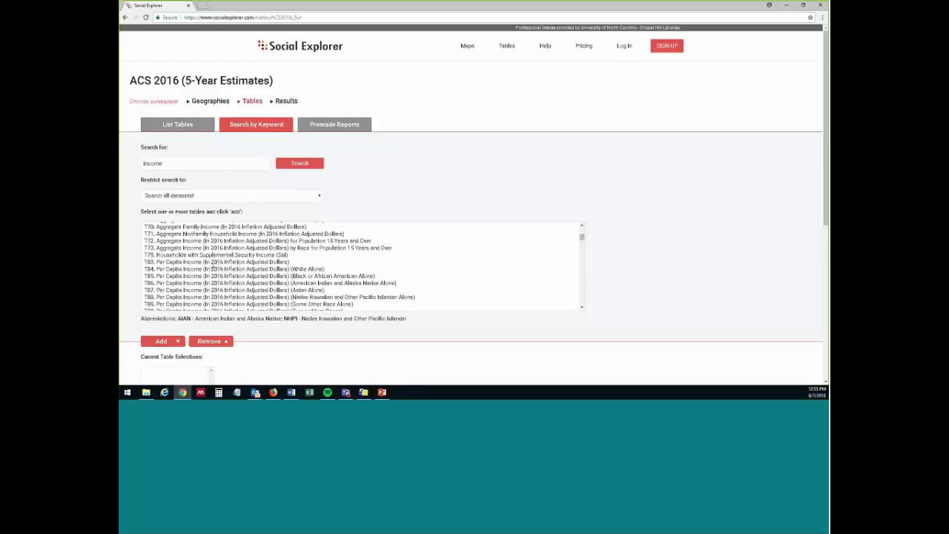
click(212, 263)
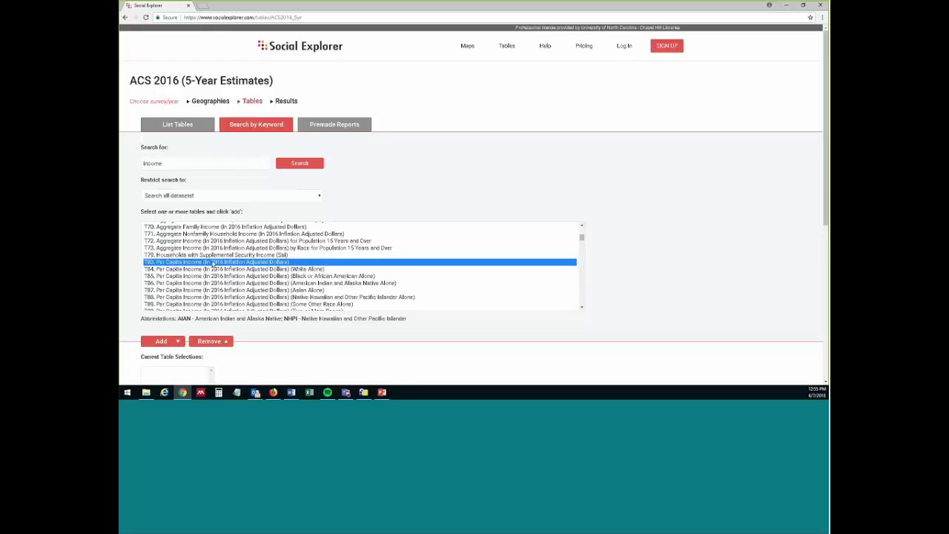
scroll(212, 264, up, 3)
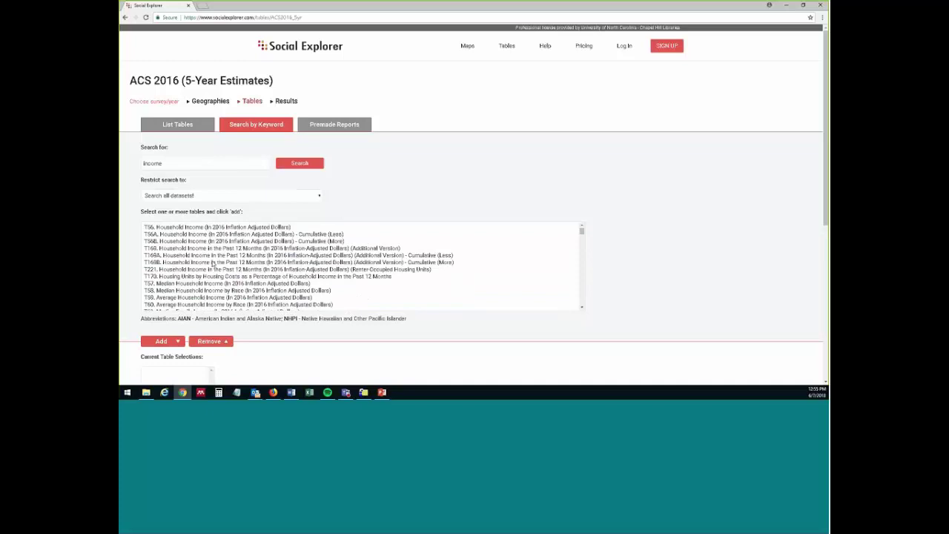
scroll(212, 264, down, 6)
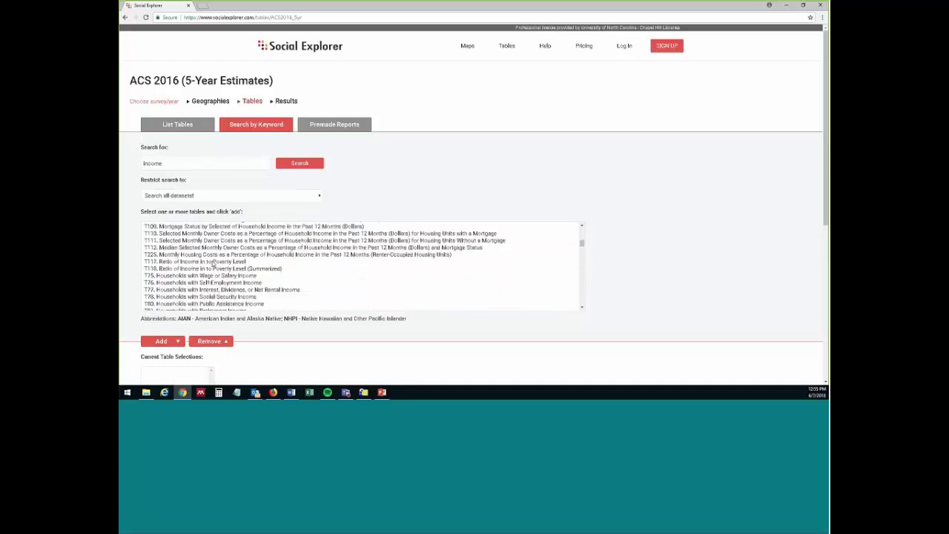
scroll(213, 264, down, 5)
click(151, 260)
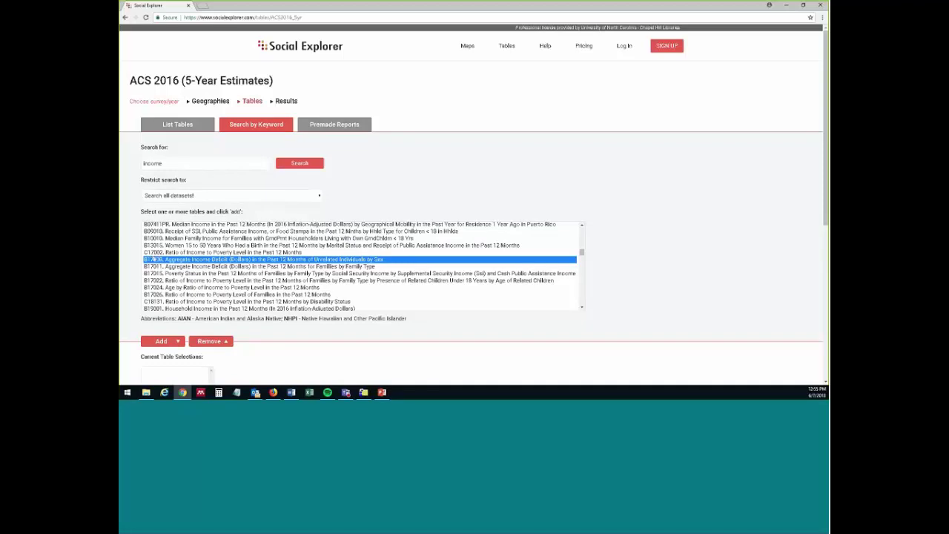
scroll(150, 257, up, 2)
scroll(148, 259, up, 10)
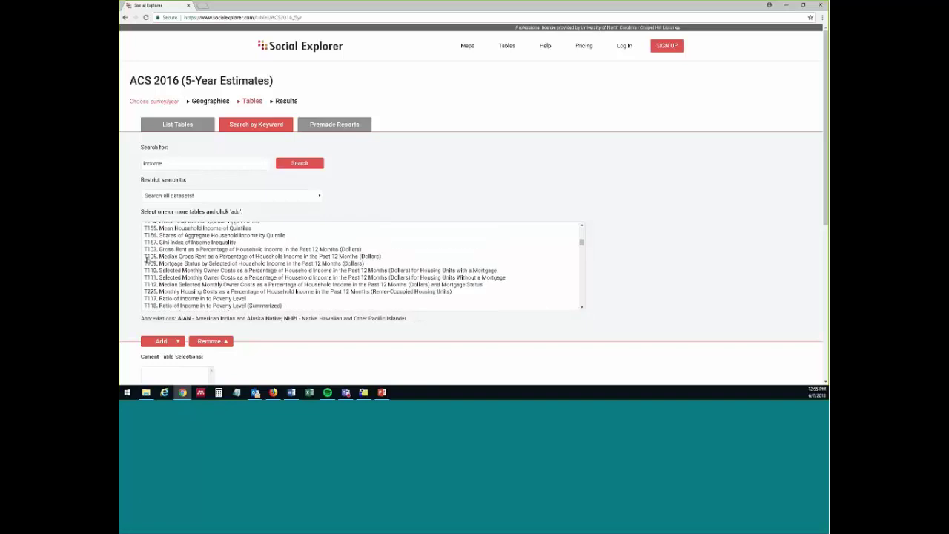
scroll(162, 273, down, 8)
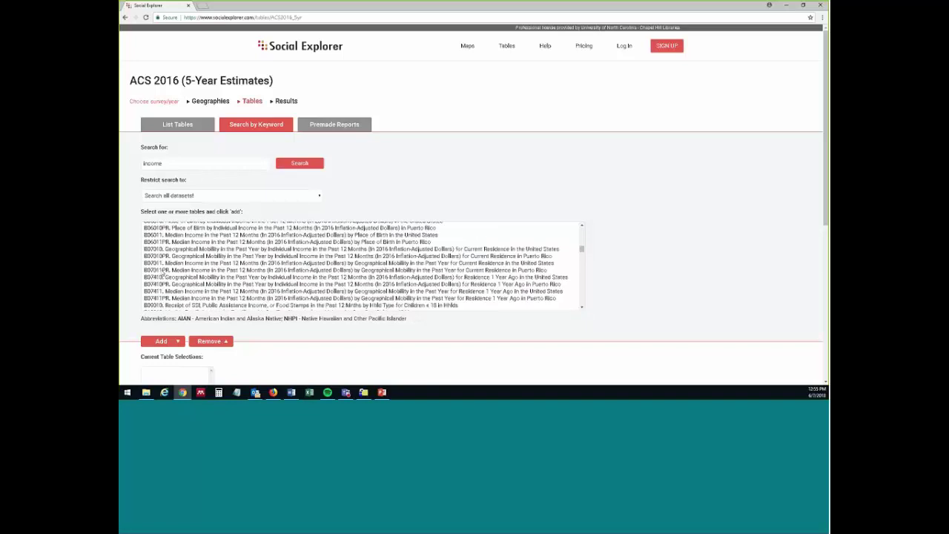
scroll(167, 296, down, 4)
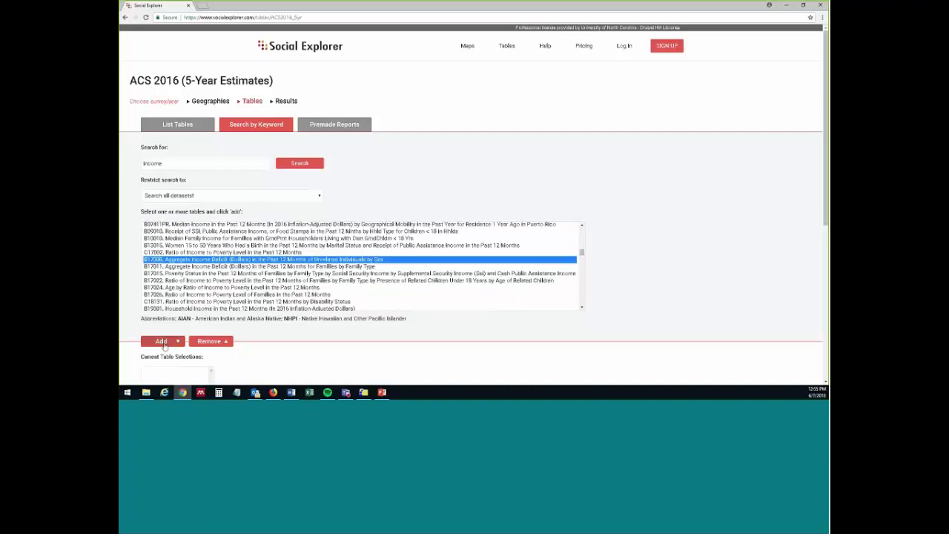
Add table B10010, the median family income for families with grandparent householders living with own grandchildren under 18, to the table selections
click(202, 225)
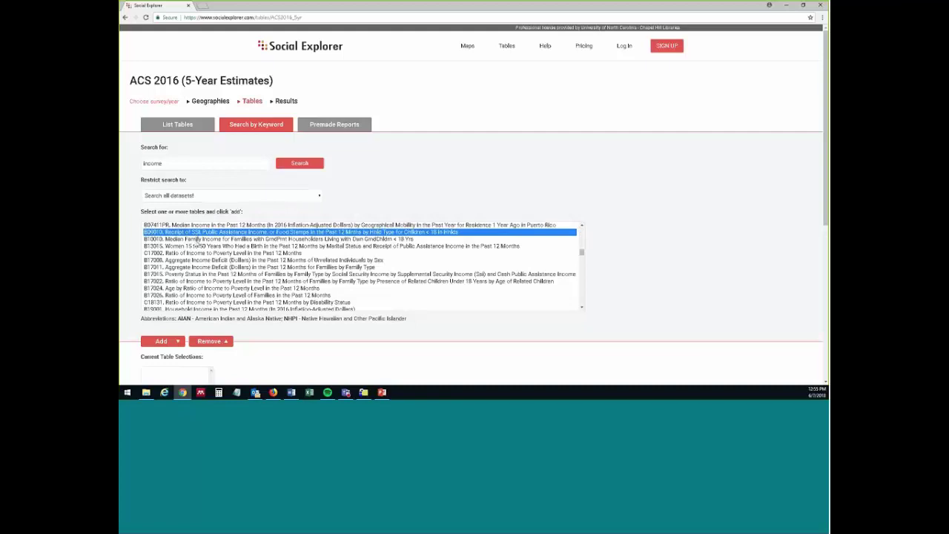
click(195, 239)
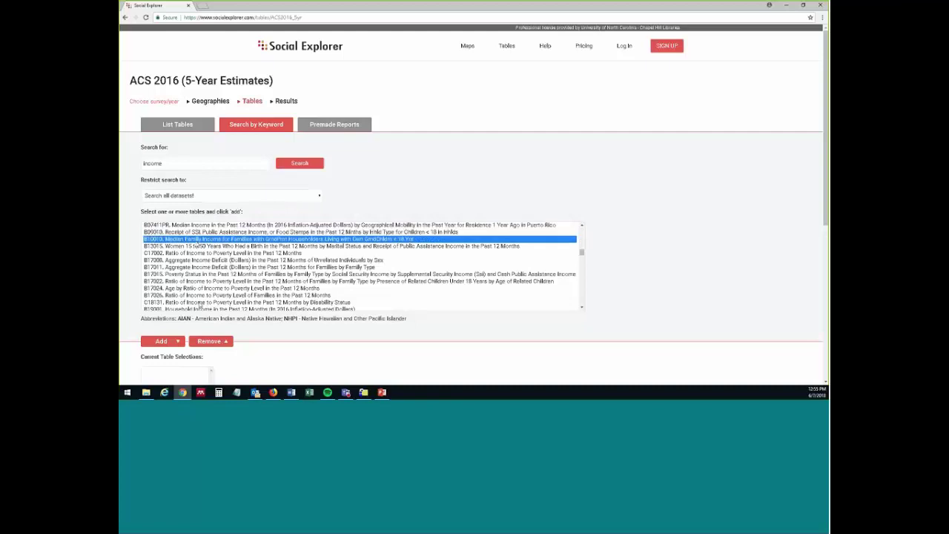
click(161, 341)
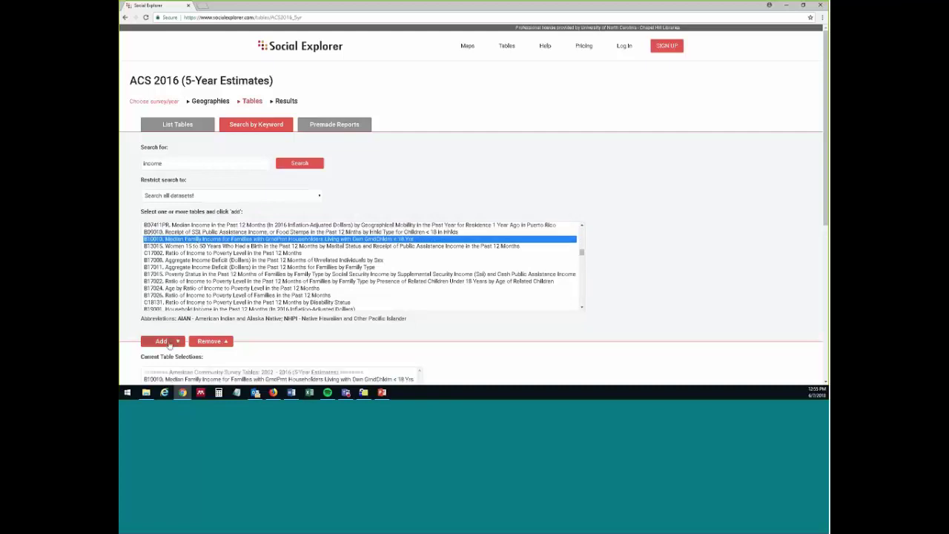
Generate the report results for the selected table and states
scroll(169, 343, down, 3)
click(468, 302)
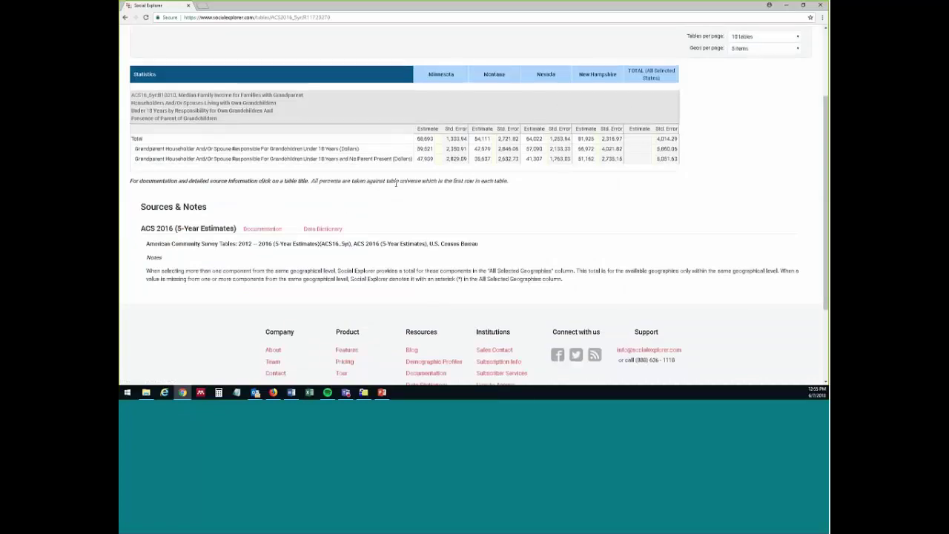
scroll(327, 181, up, 3)
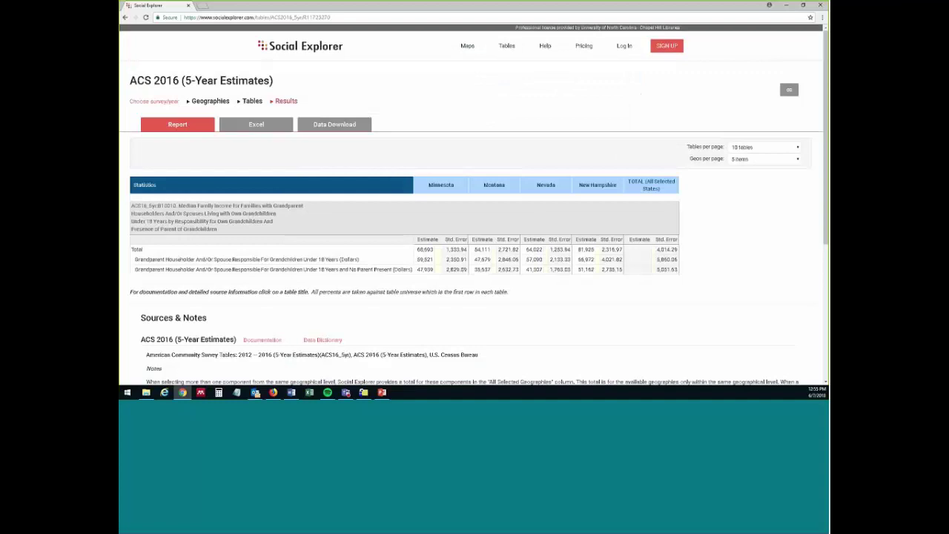
Review the report's Excel export options and enable Output ALL geographic identifiers in the CSV data download options
click(257, 125)
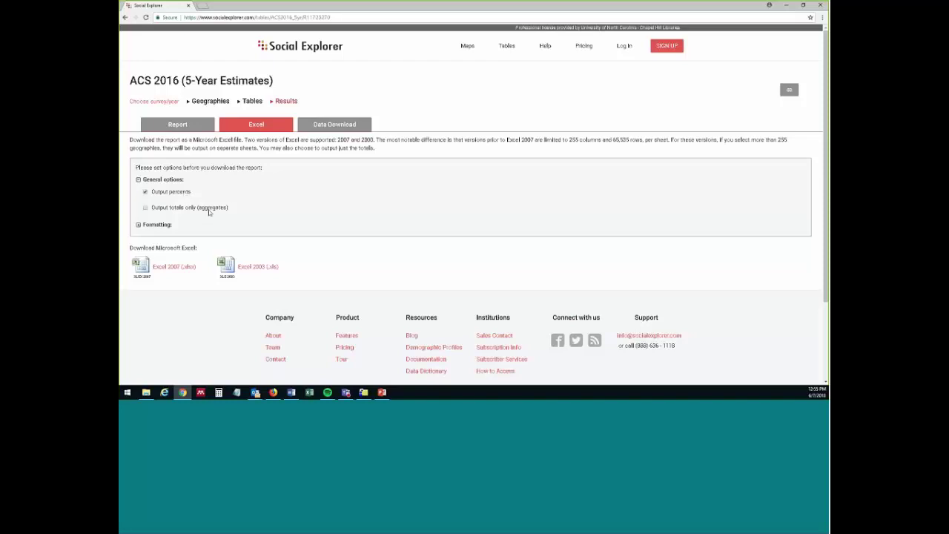
click(336, 125)
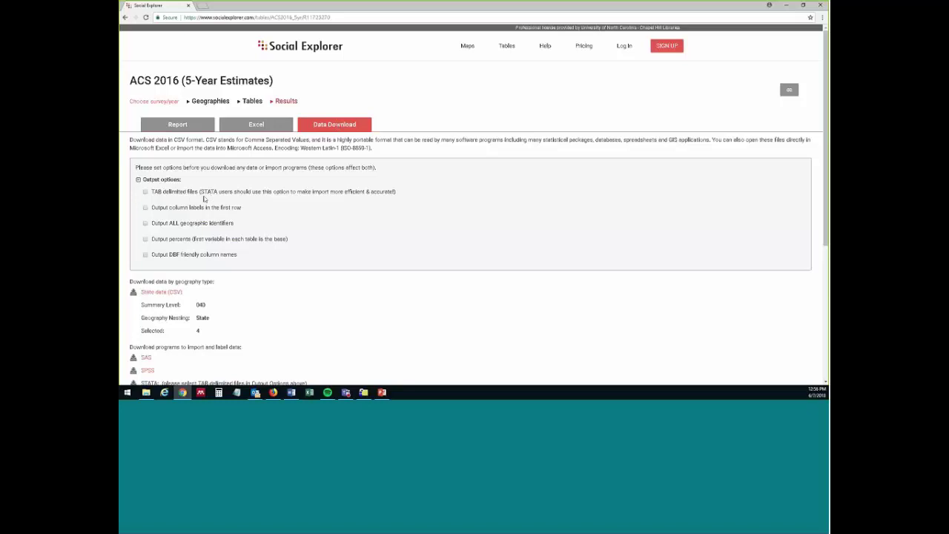
scroll(157, 288, down, 2)
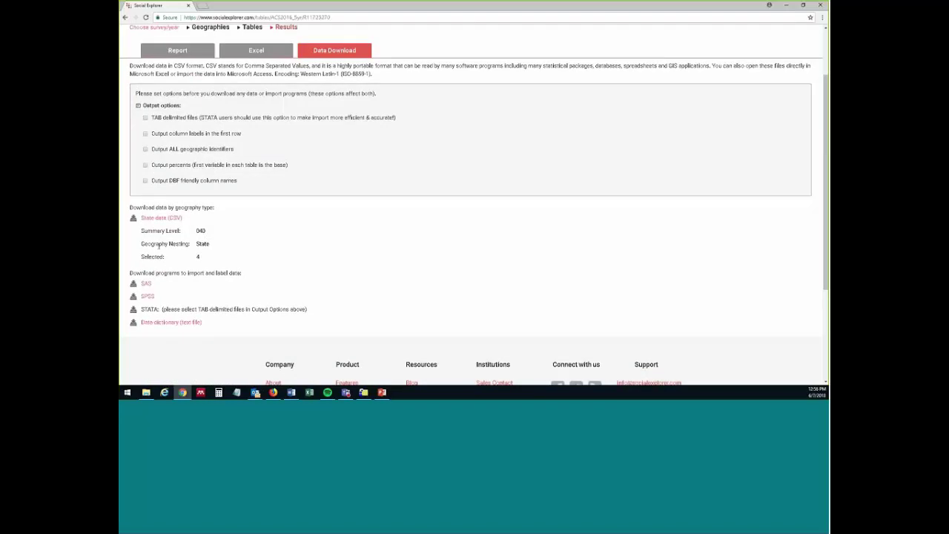
click(146, 150)
scroll(496, 201, up, 2)
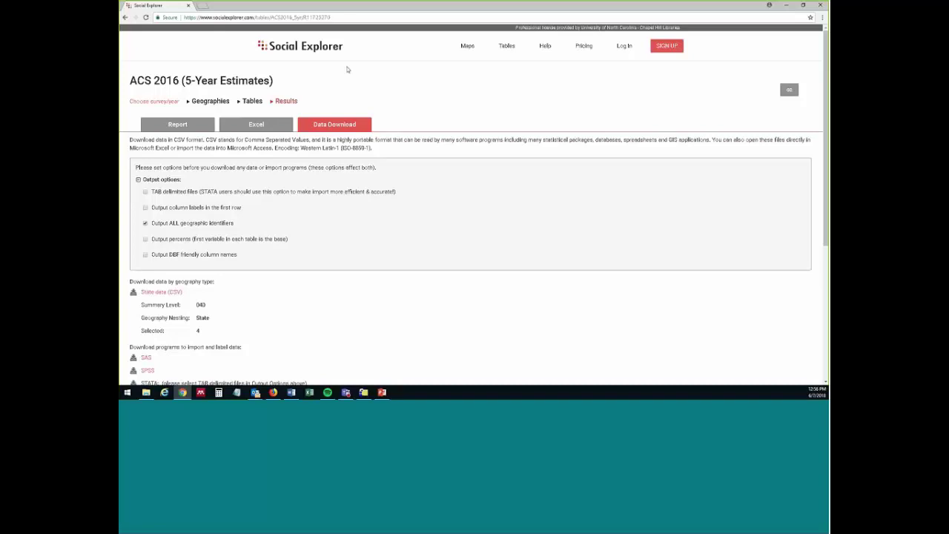
Return to the site's home page, open its table collections and look through the available surveys and datasets
click(319, 48)
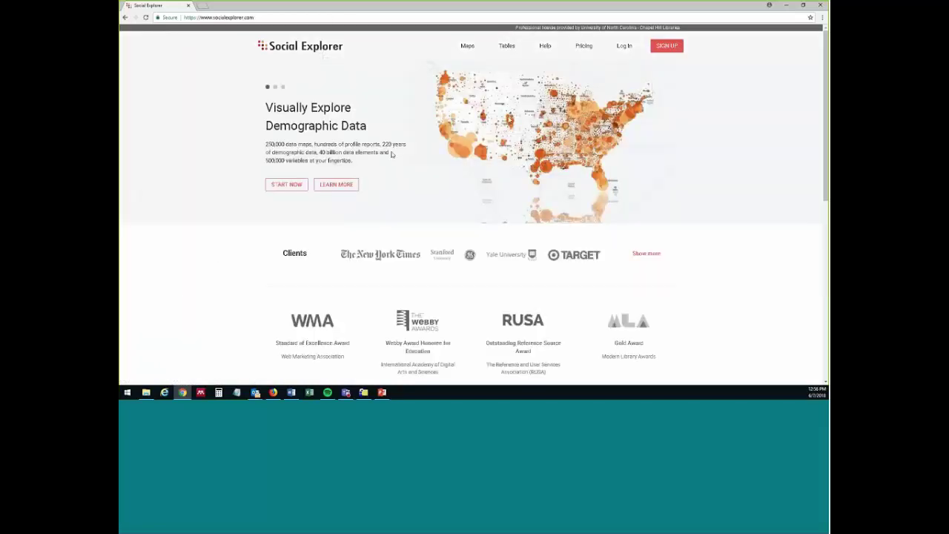
click(507, 46)
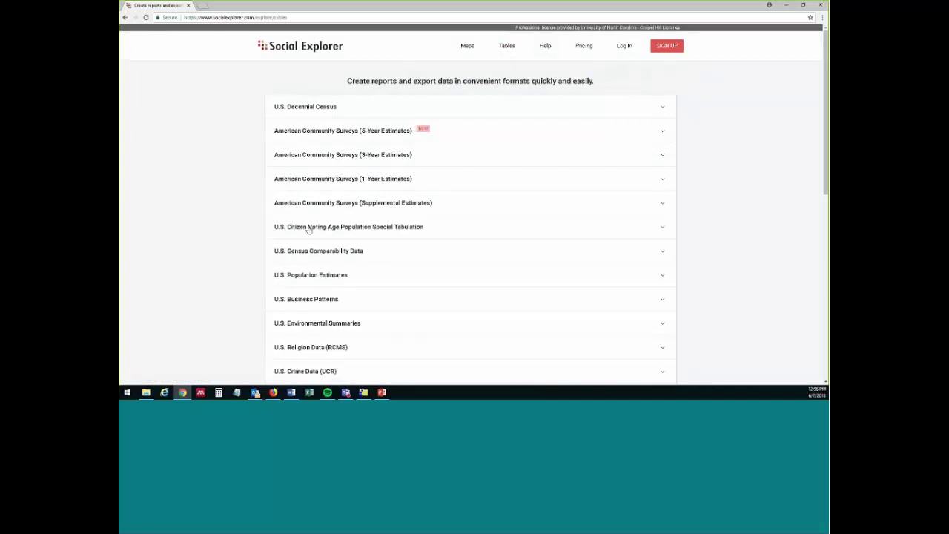
scroll(313, 232, down, 3)
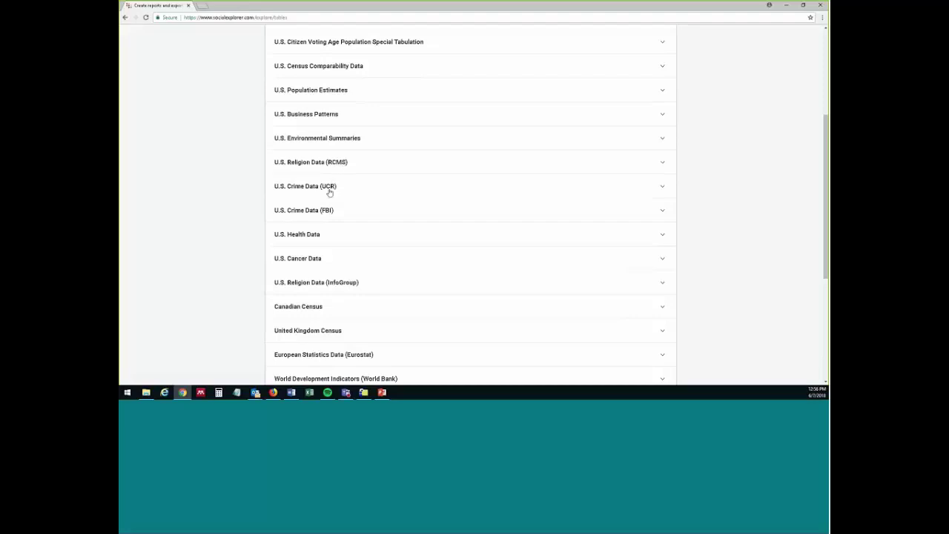
scroll(330, 191, down, 1)
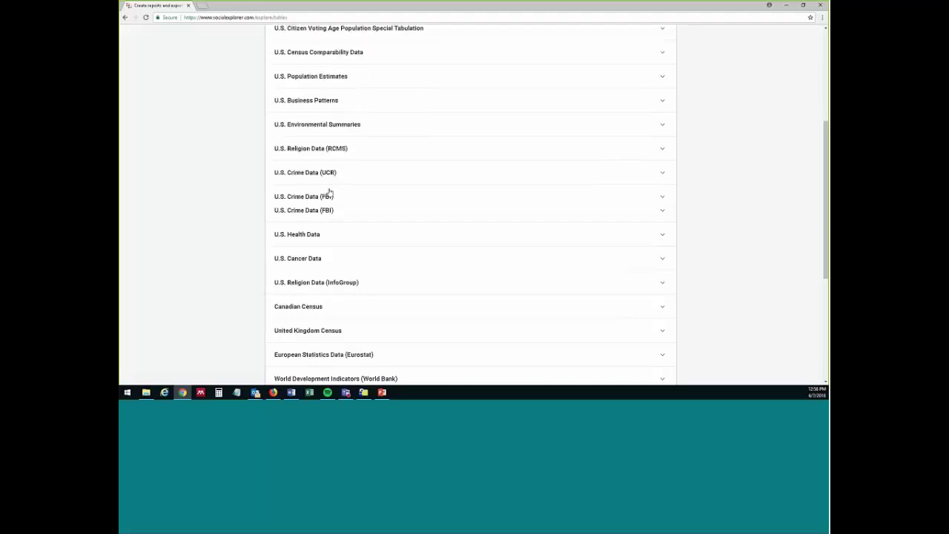
scroll(329, 190, down, 2)
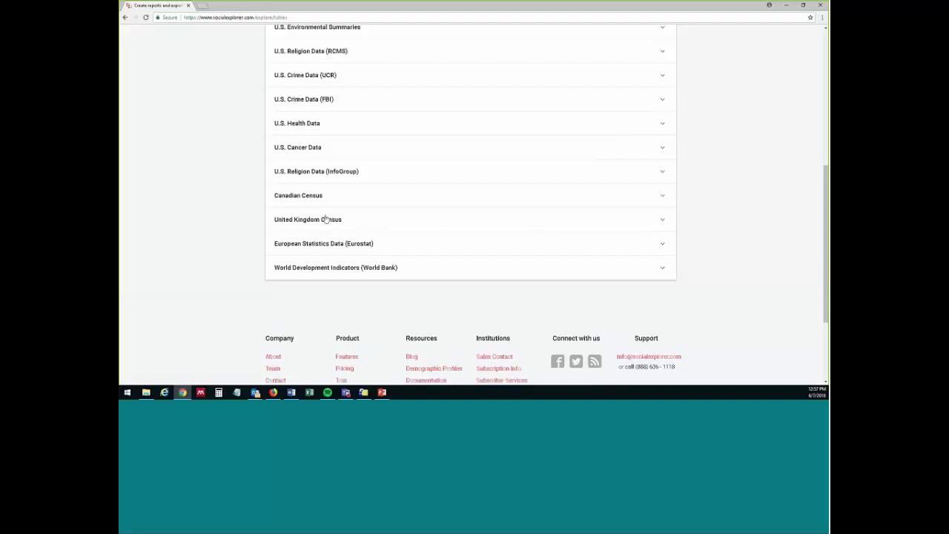
Open the data dictionary for the American Community Survey (ACS) 2012-2016 (5-Year Estimates)
scroll(325, 219, up, 5)
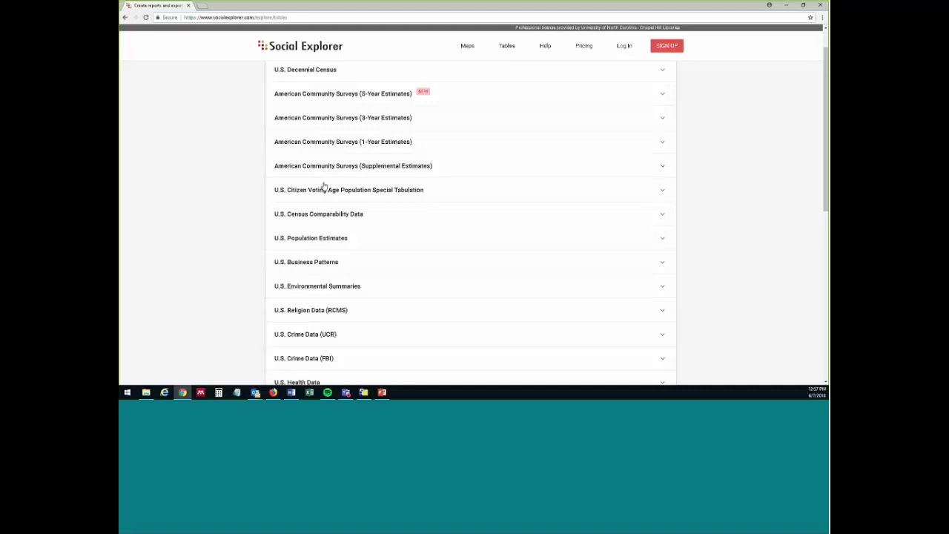
click(664, 95)
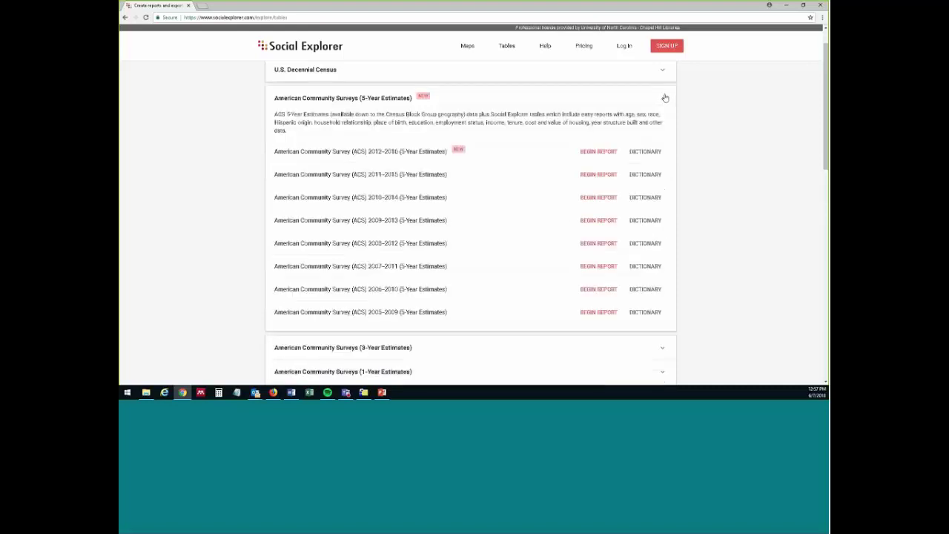
click(650, 152)
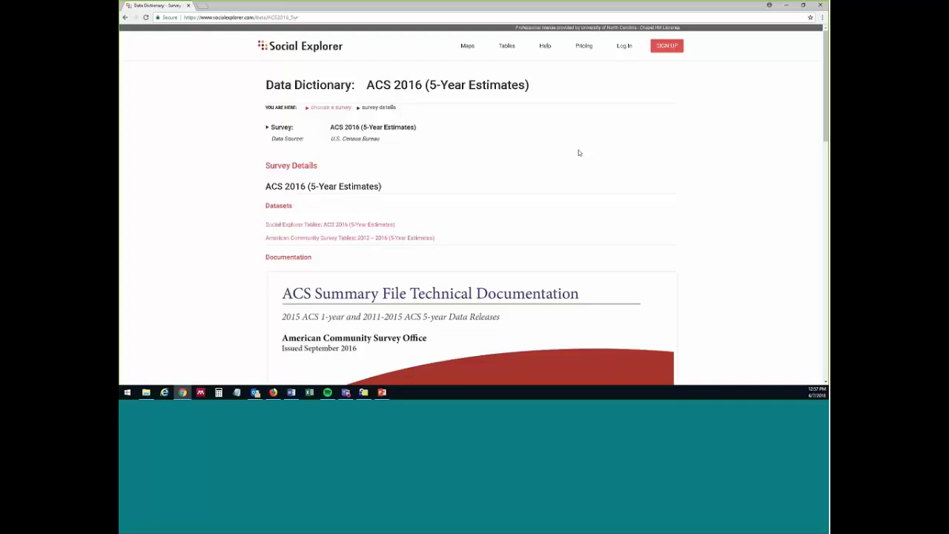
Open the IPUMS NHGIS website at nhgis.org and close its browser window after viewing the home page
click(420, 16)
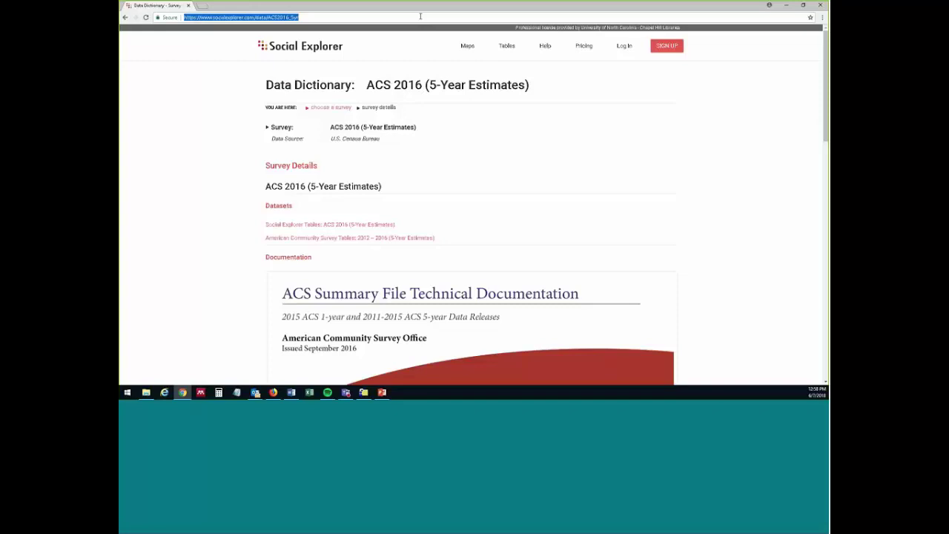
text(n)
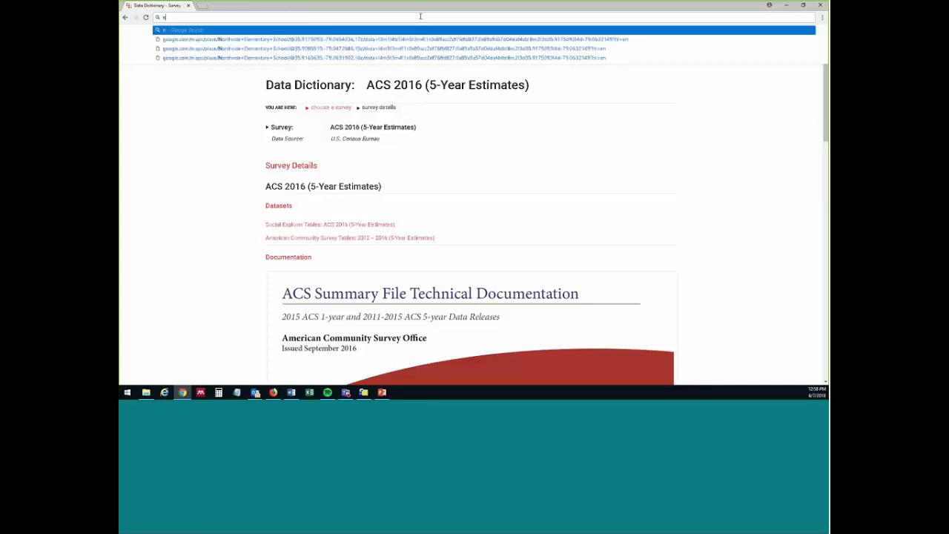
text(hgis.org)
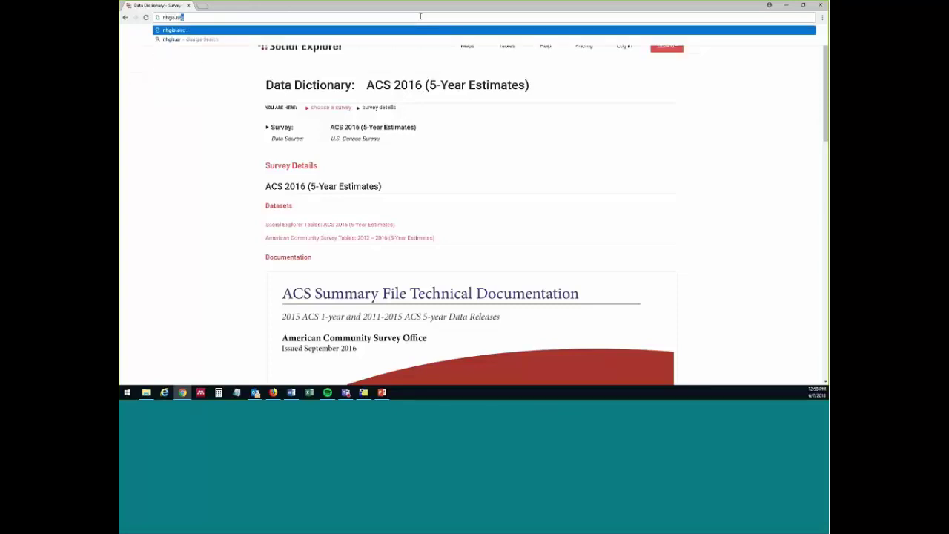
key(Return)
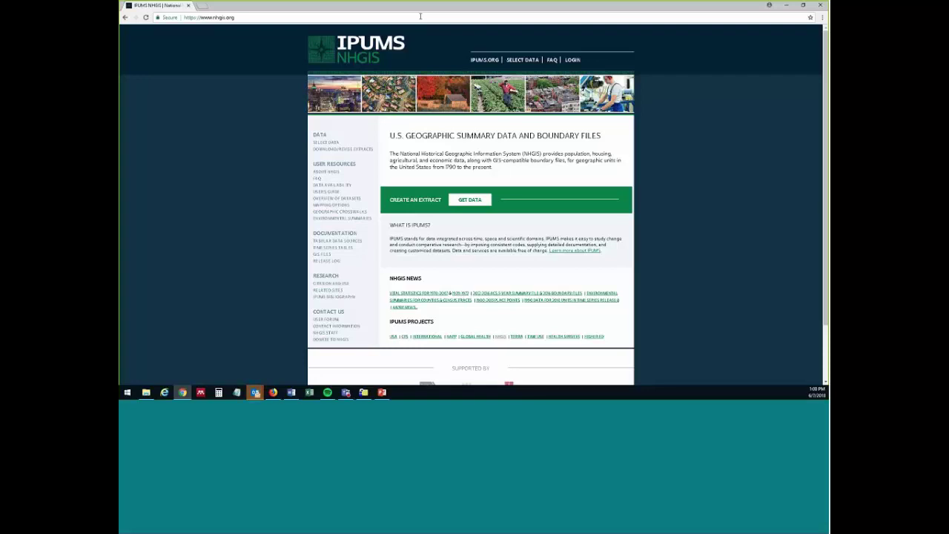
click(821, 6)
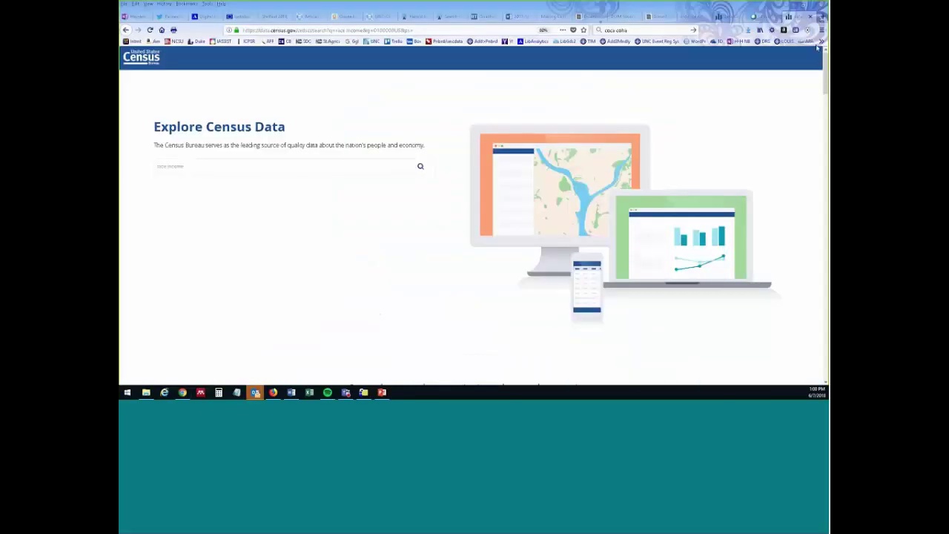